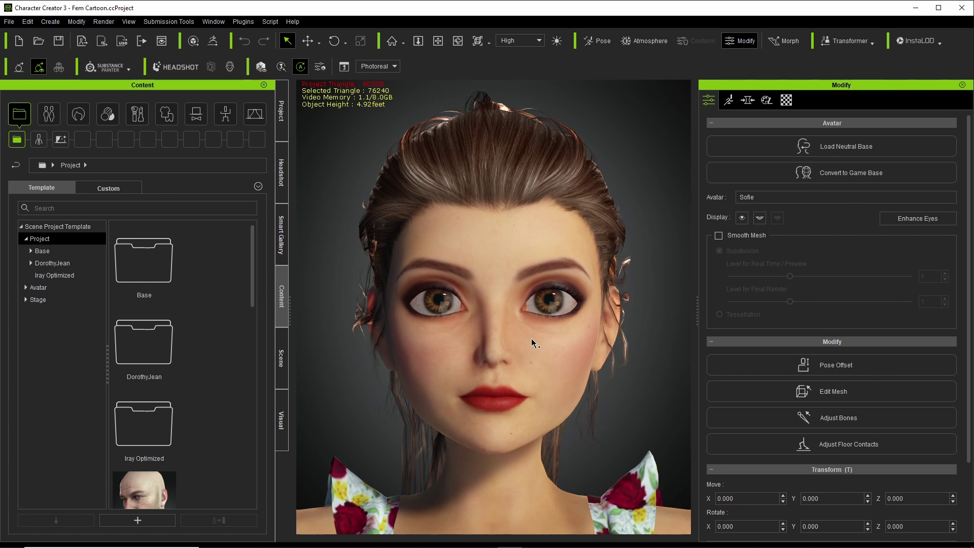
- Zoom in on Sofie's body in Character Creator and send her to iClone 7
scroll(532, 343, down, 5)
middle_drag(569, 363, 563, 269)
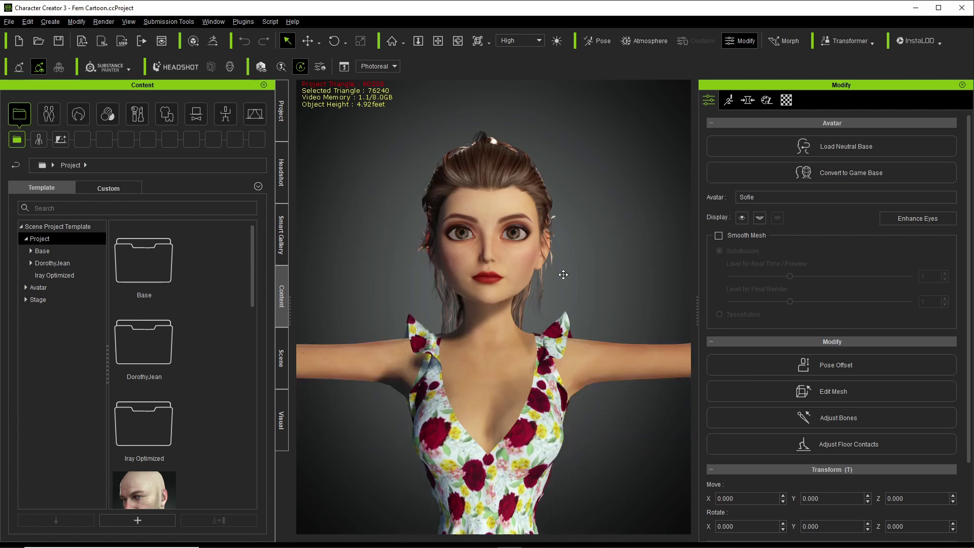
scroll(563, 269, down, 8)
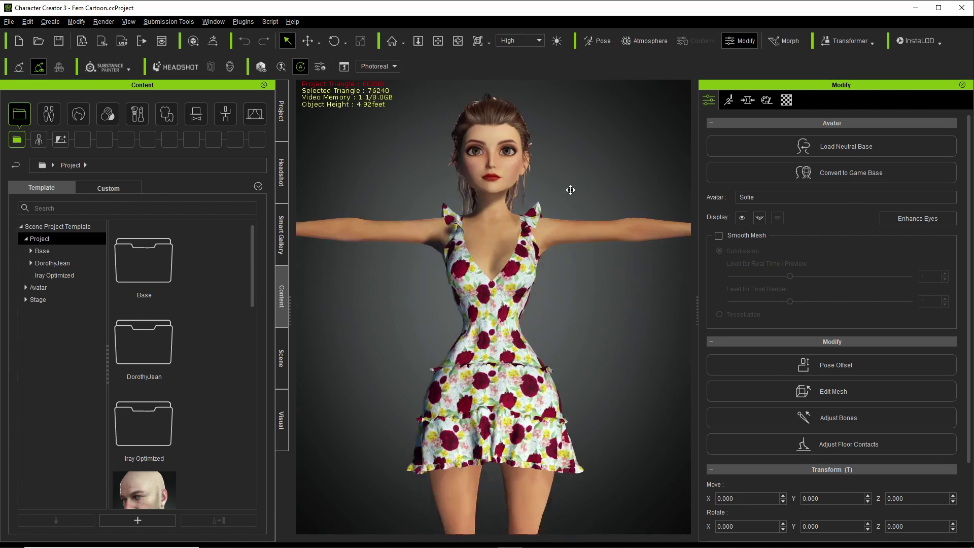
click(458, 41)
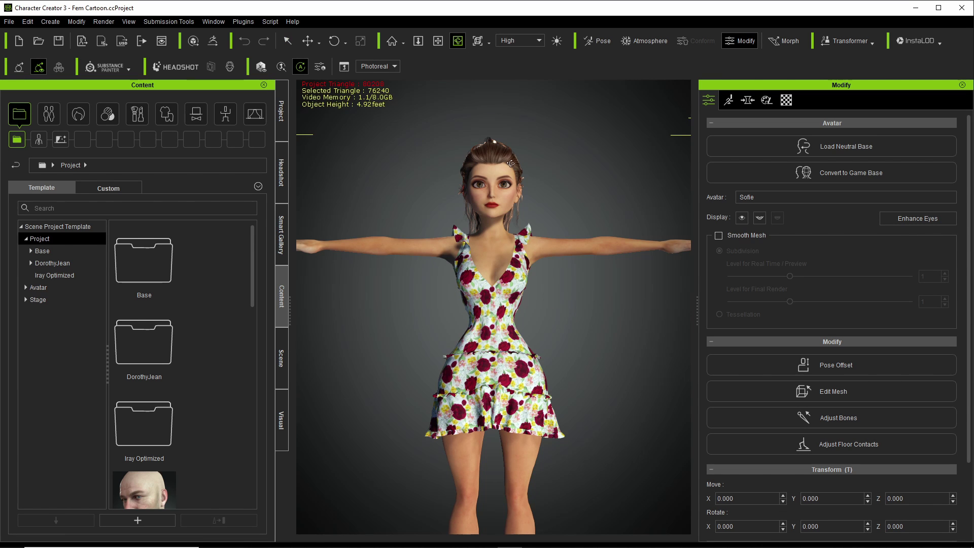
drag(538, 169, 548, 170)
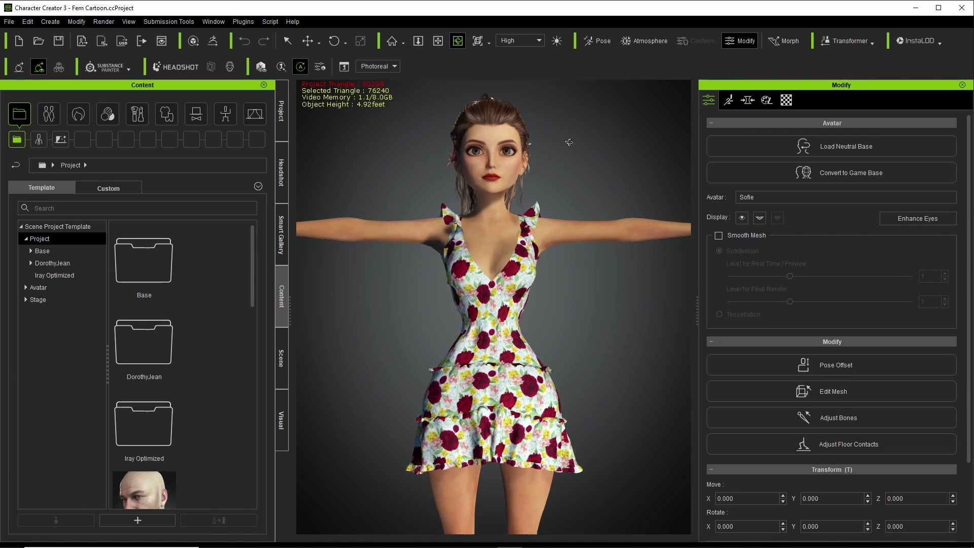
click(438, 40)
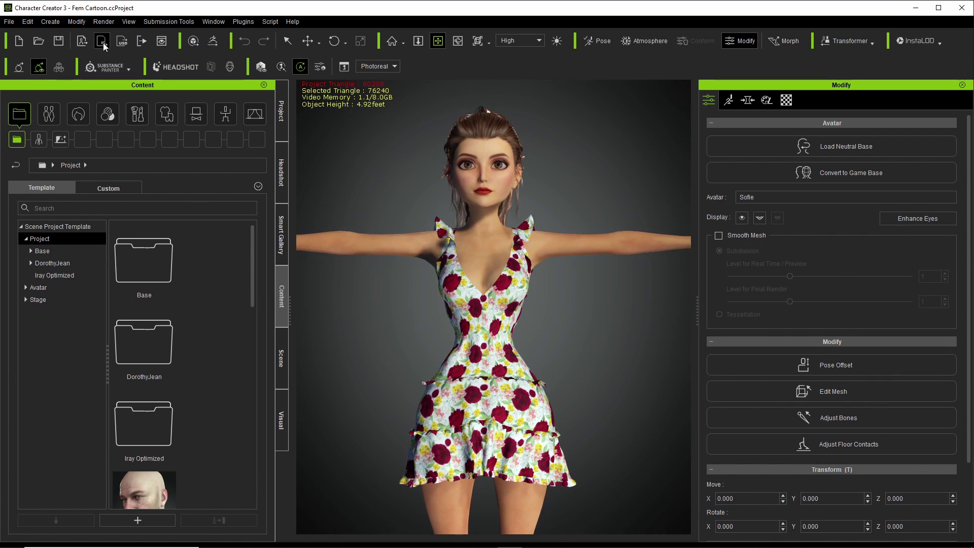
click(102, 42)
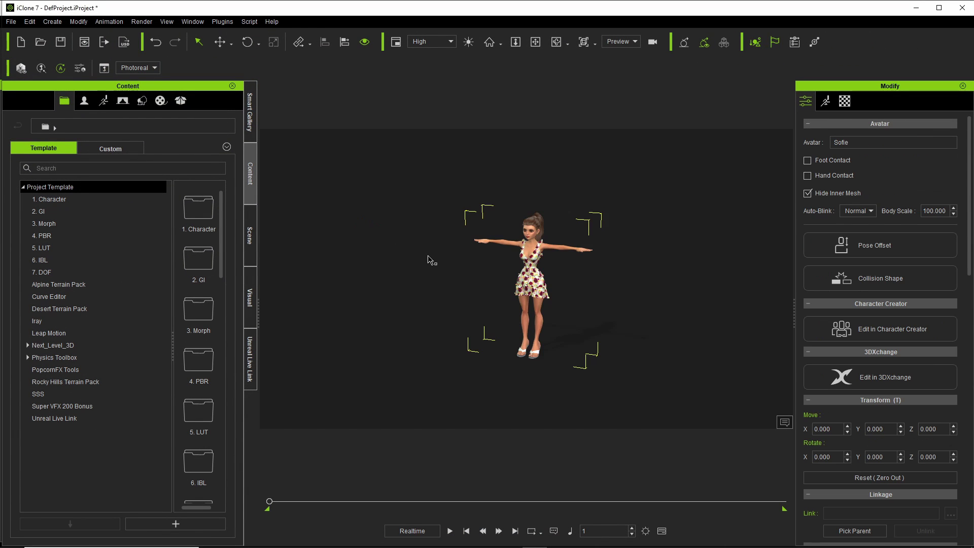
- In iClone, orbit to Sofie's side, show the scene tree and open her in 3DXchange
click(556, 42)
drag(593, 276, 704, 288)
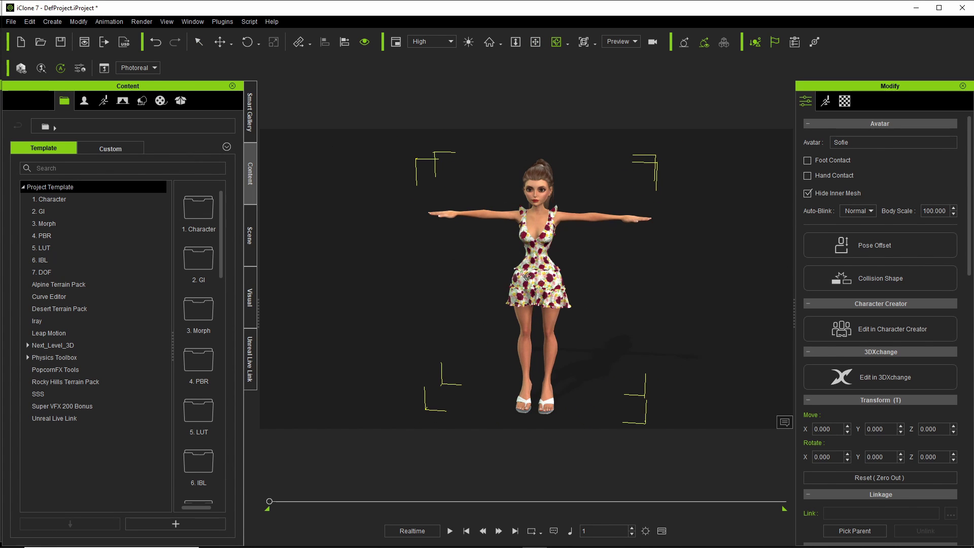
click(250, 236)
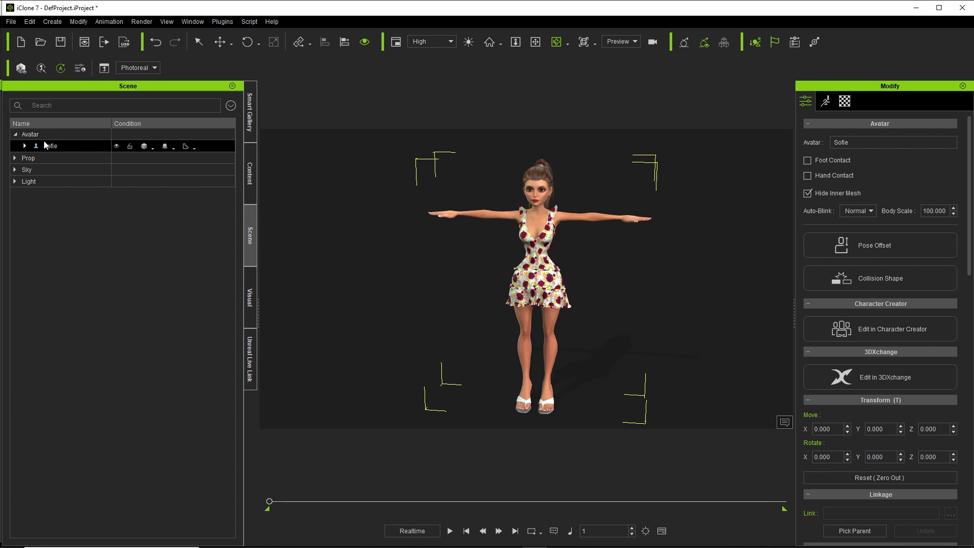
click(868, 382)
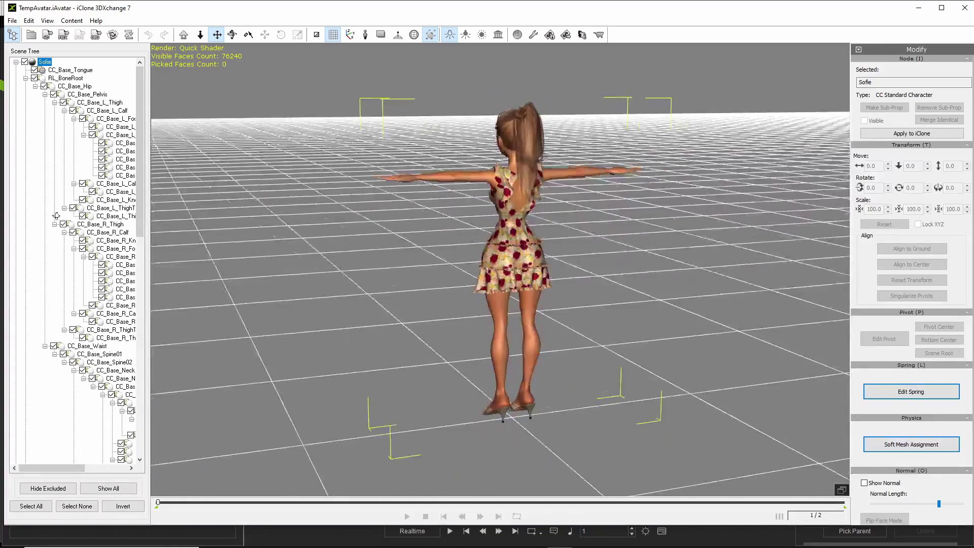
- Recenter Sofie in the view and bring up File > Export to Other 3D Format
middle_drag(672, 280, 660, 288)
click(12, 21)
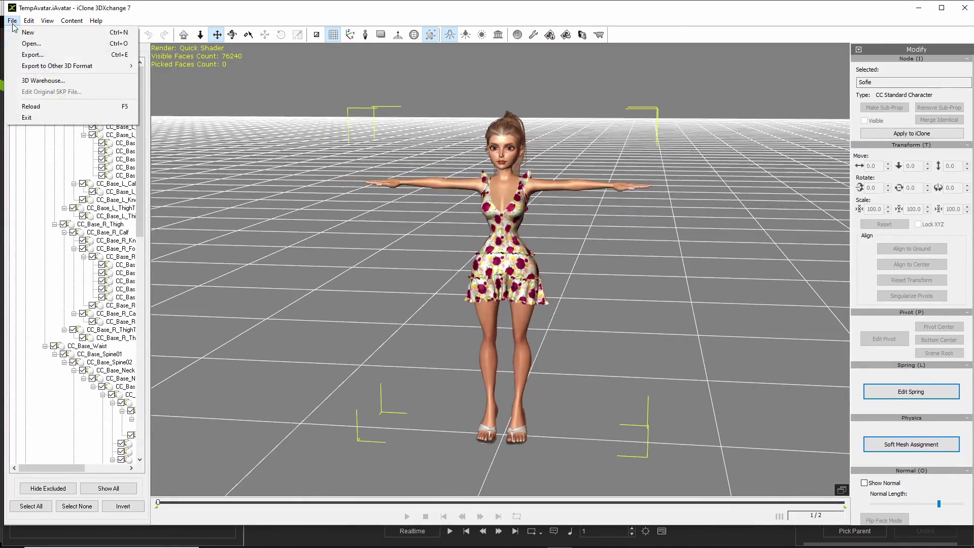
mouse_move(34, 69)
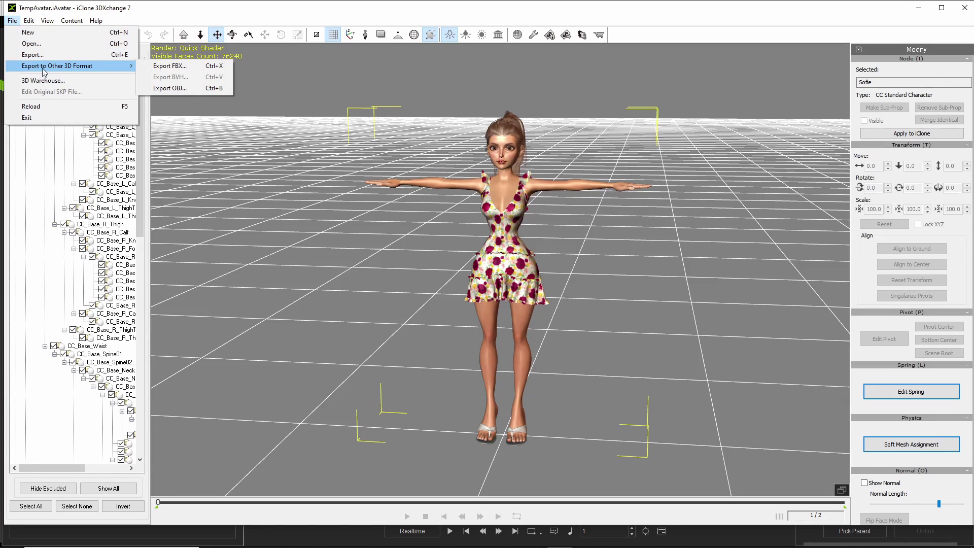
- Choose FBX export, name the file CartoonChick and pick the Maya_Win64-bit_Keep Morph Source preset
click(179, 69)
click(406, 127)
double_click(368, 127)
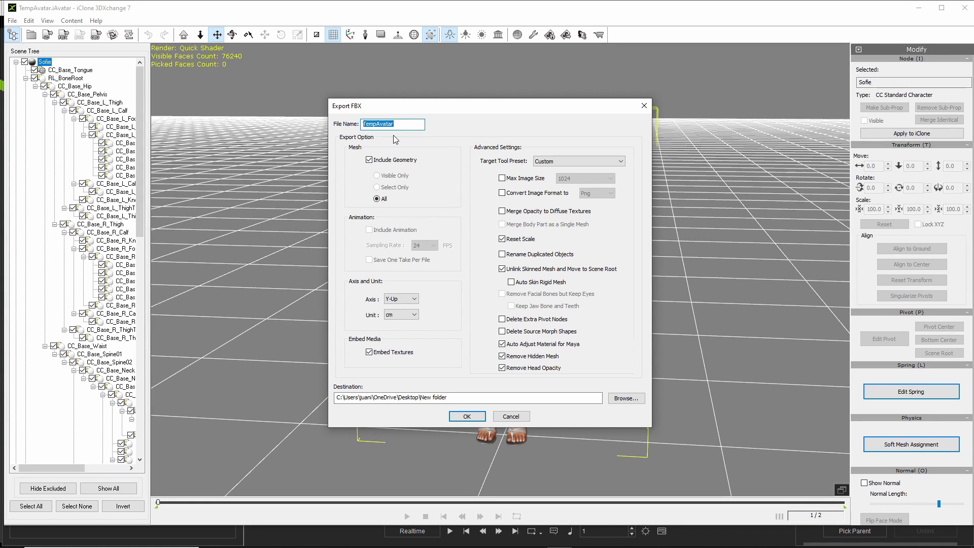
text(CartoonChick)
click(576, 164)
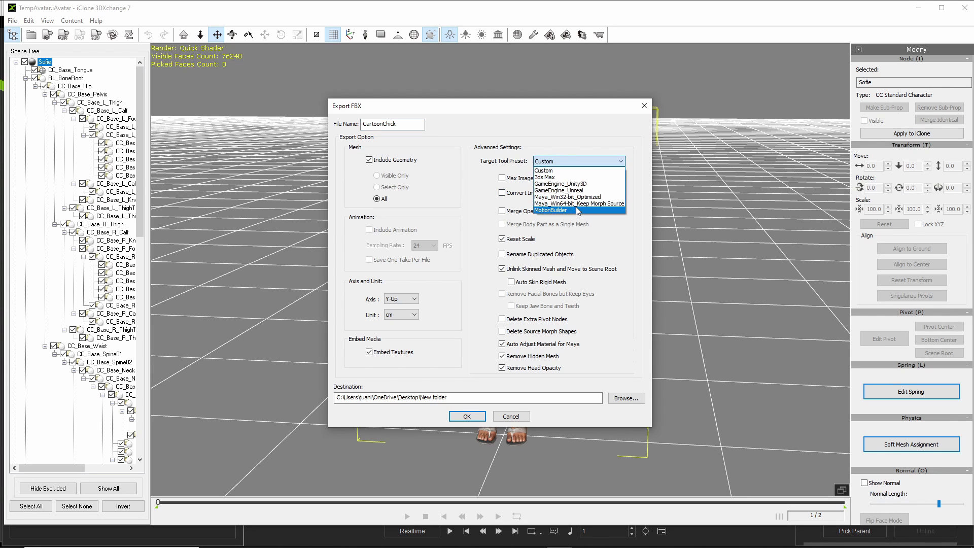
click(608, 204)
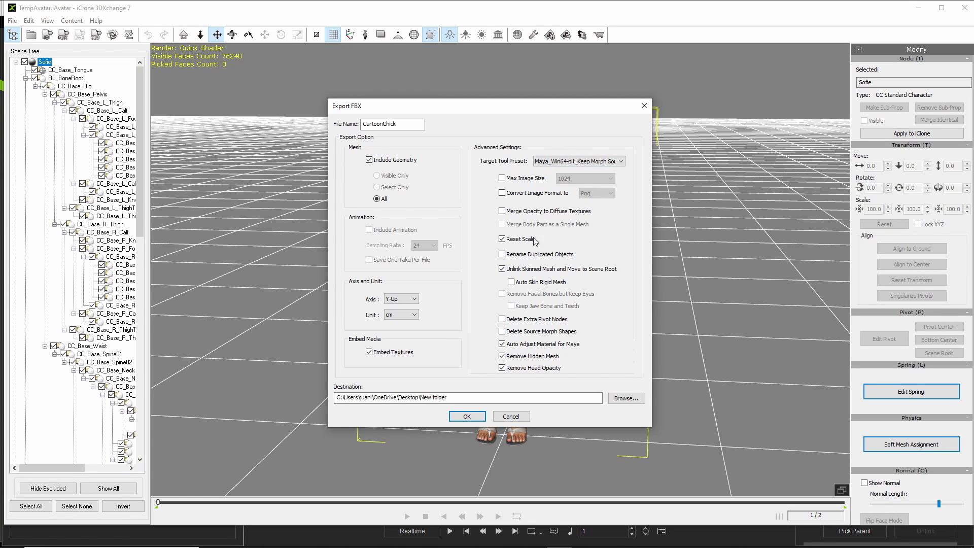
- Export CartoonChick to the CC3toiClonetoMAYAtoUE4 folder, dismissing the reminder and success message
click(628, 399)
scroll(507, 285, down, 2)
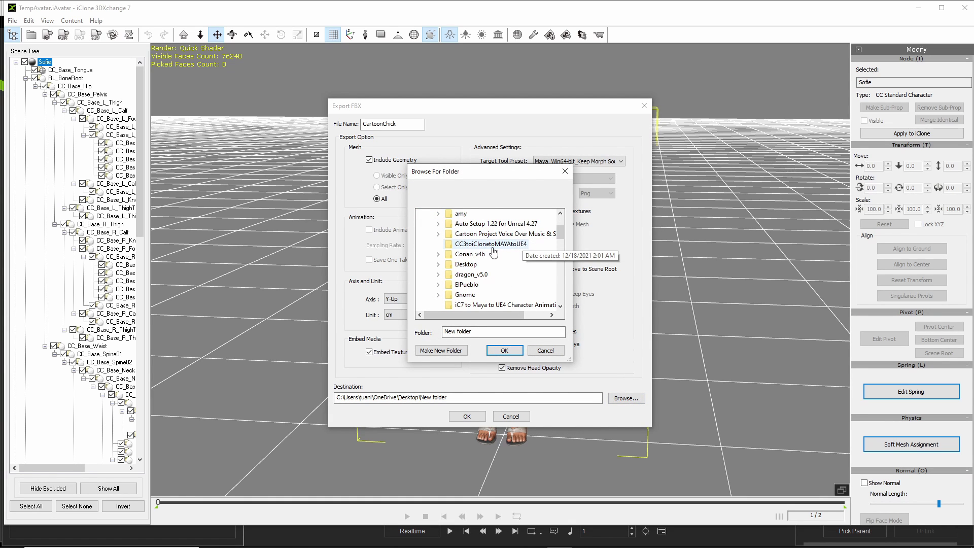
click(522, 245)
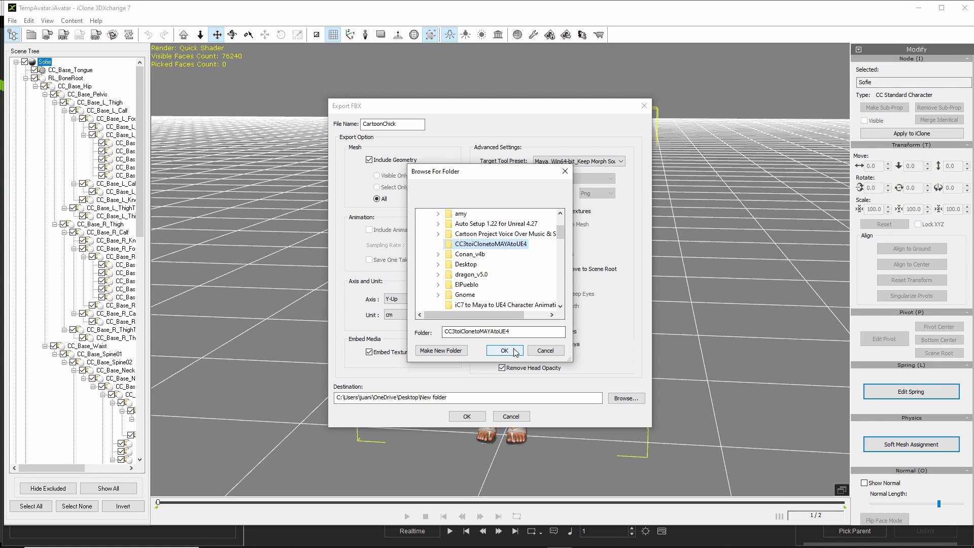
click(494, 351)
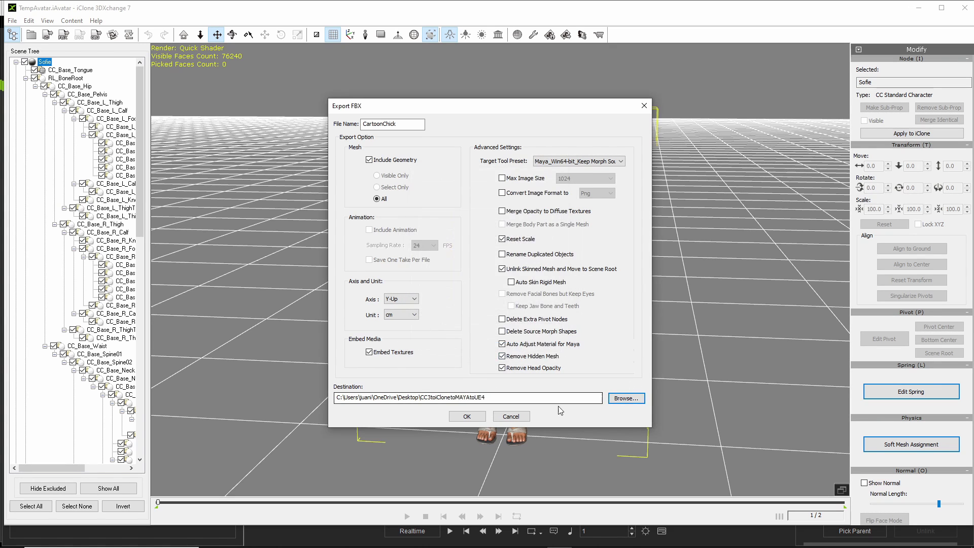
click(465, 416)
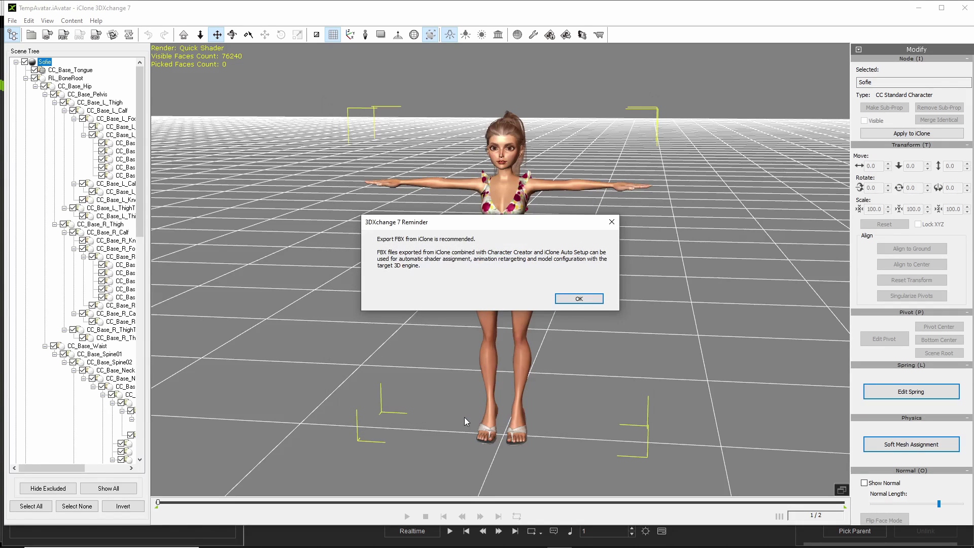
click(578, 298)
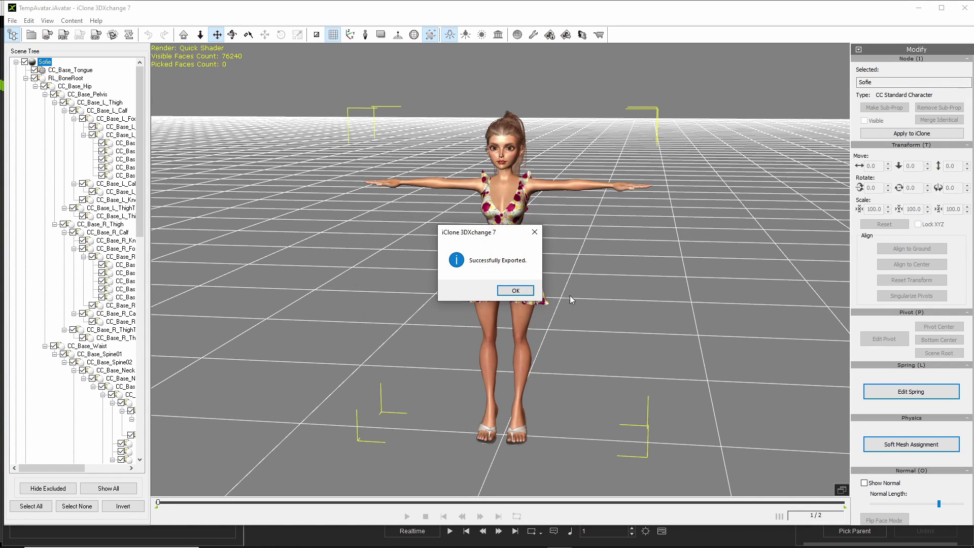
click(515, 291)
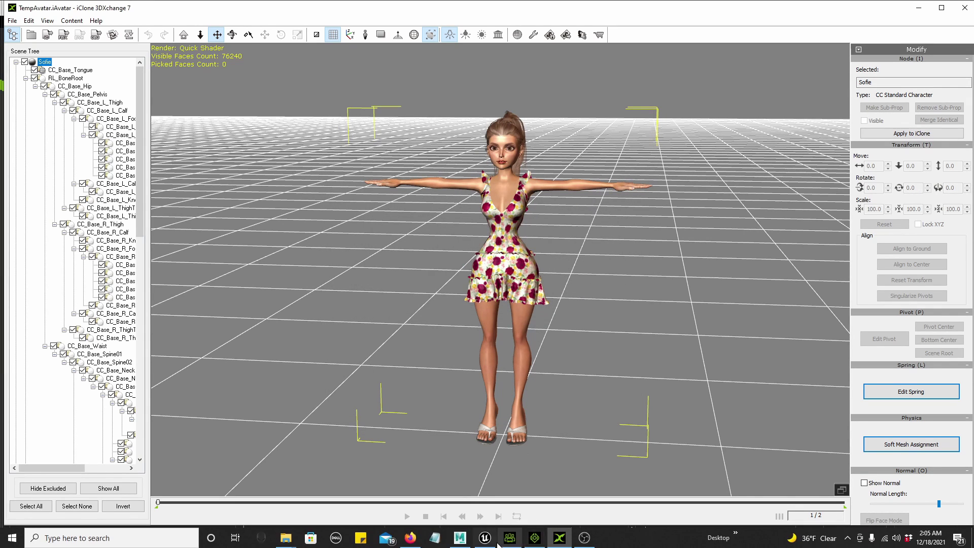
- In Maya, choose CartoonChick.fbx from the Desktop's CC3toiClonetoMAYAtoUE4 folder for import
click(461, 539)
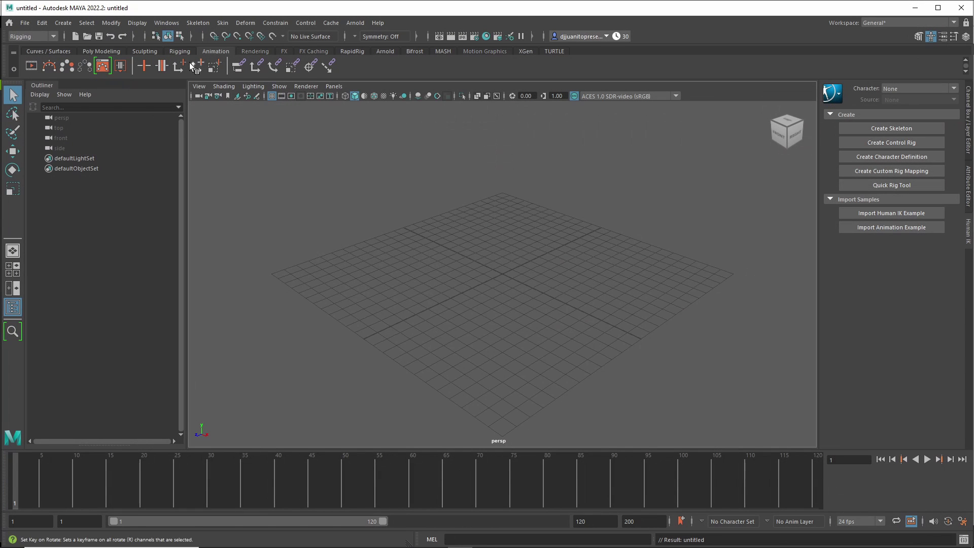
click(24, 23)
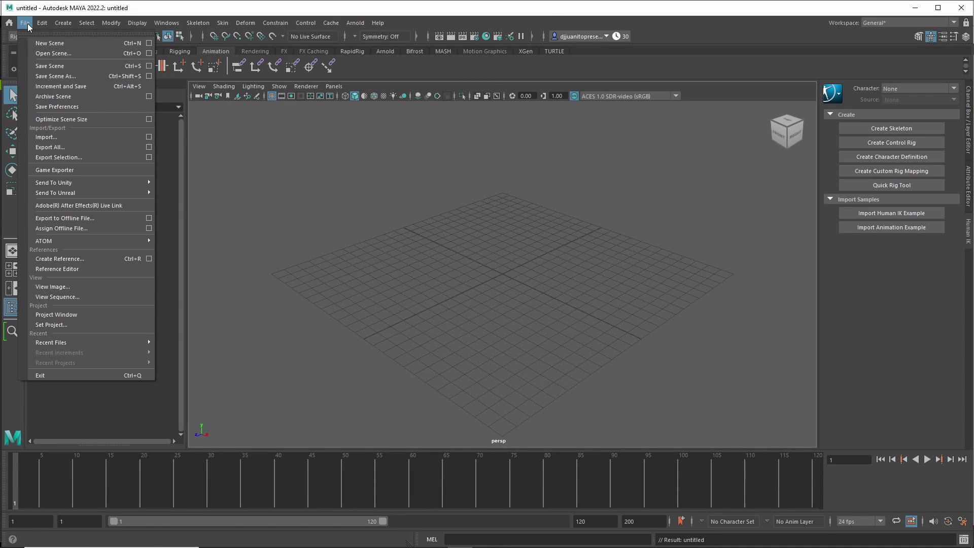
click(44, 137)
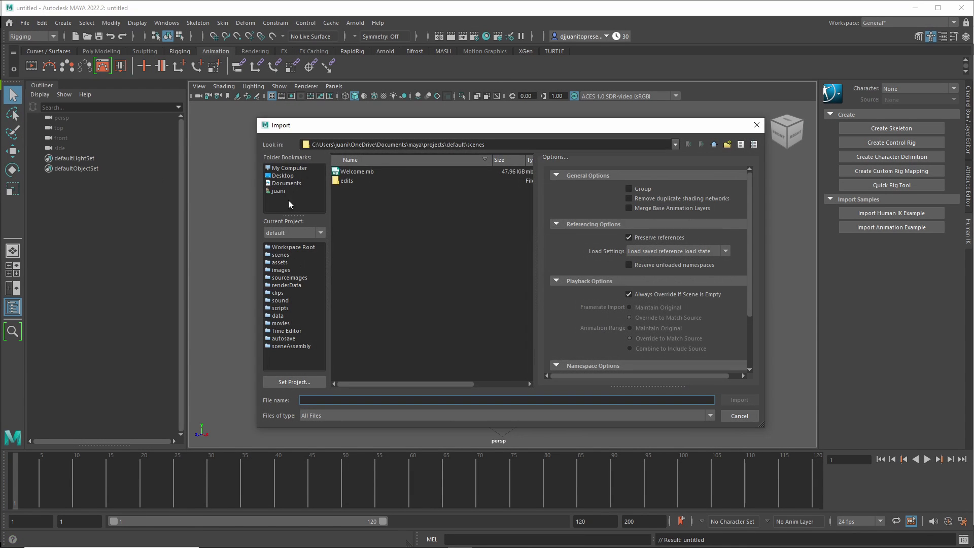
click(282, 175)
scroll(394, 294, down, 7)
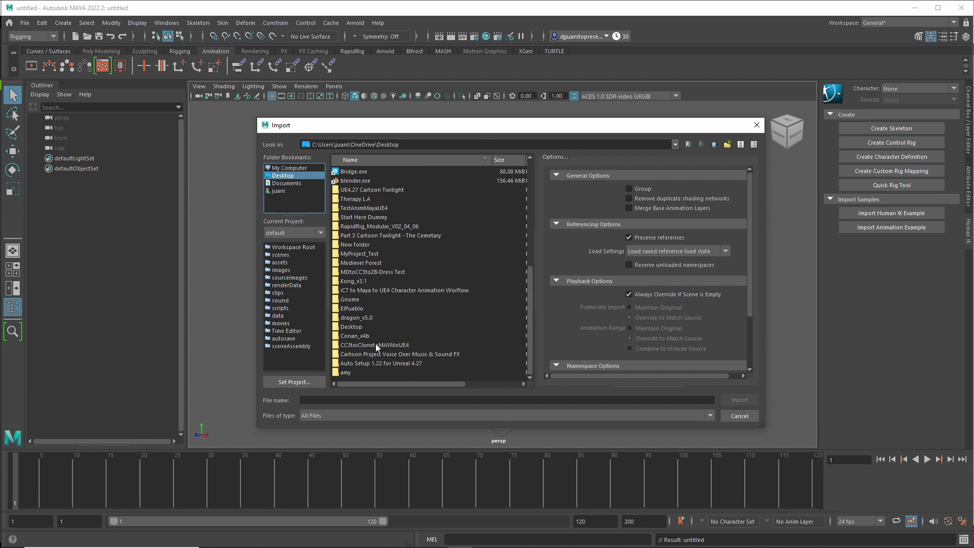
click(375, 346)
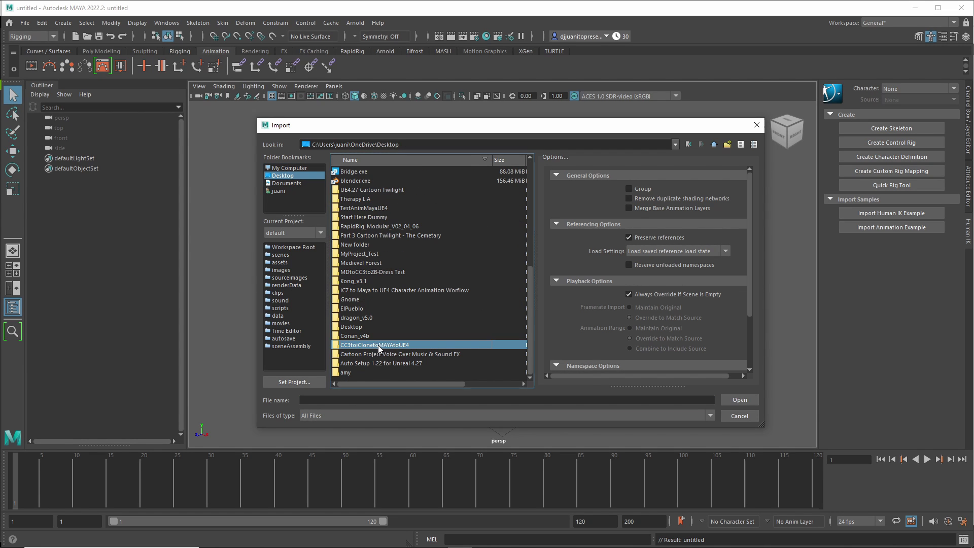
double_click(415, 345)
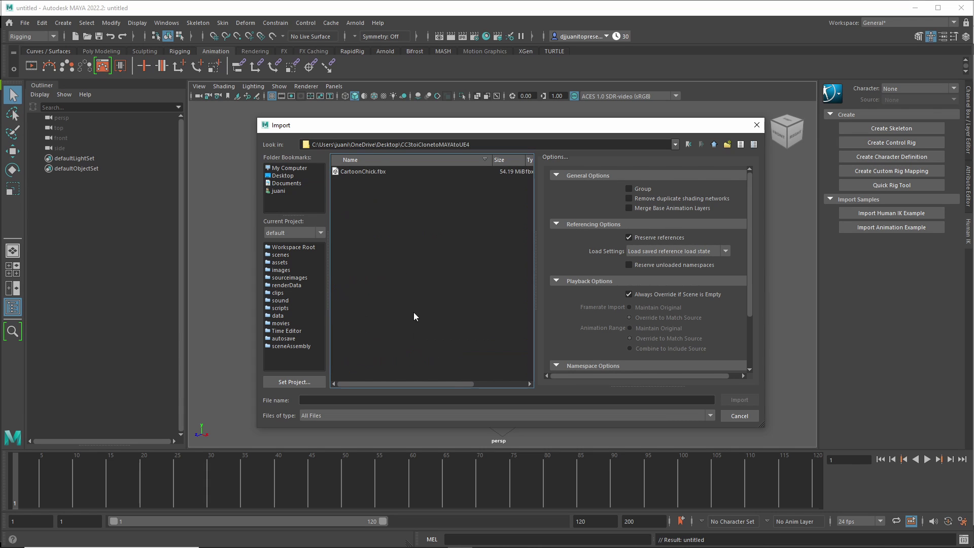
click(366, 172)
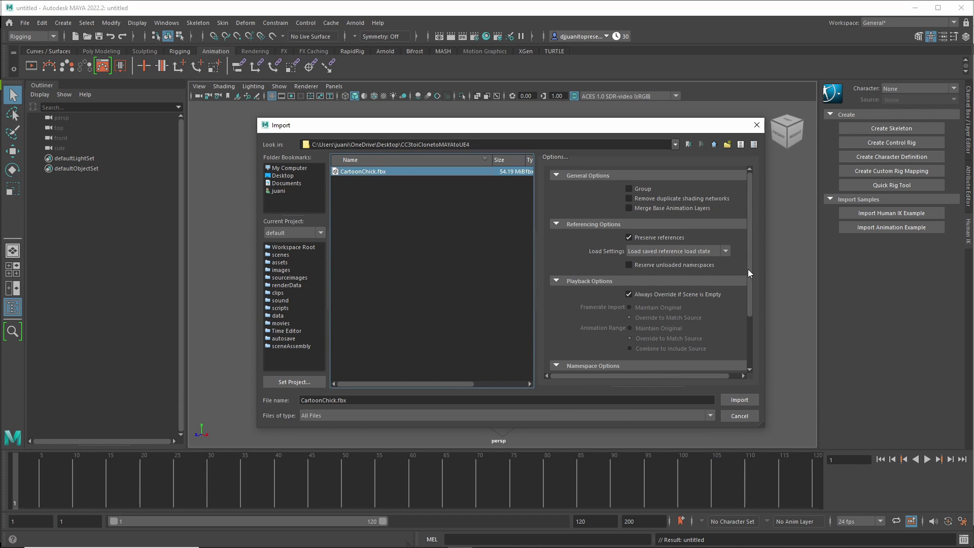
- Import it with namespaces off, renaming only clashing nodes with the file name
scroll(750, 273, down, 3)
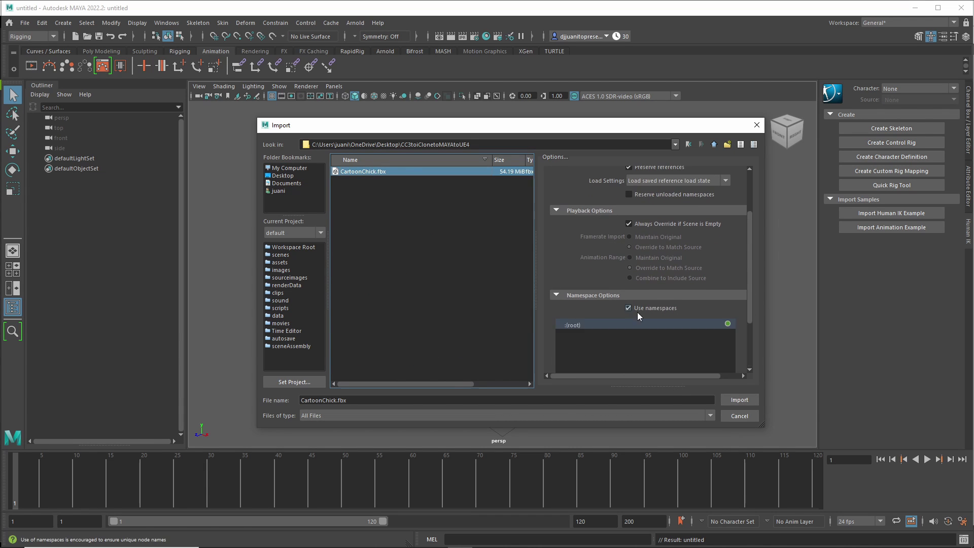
click(629, 308)
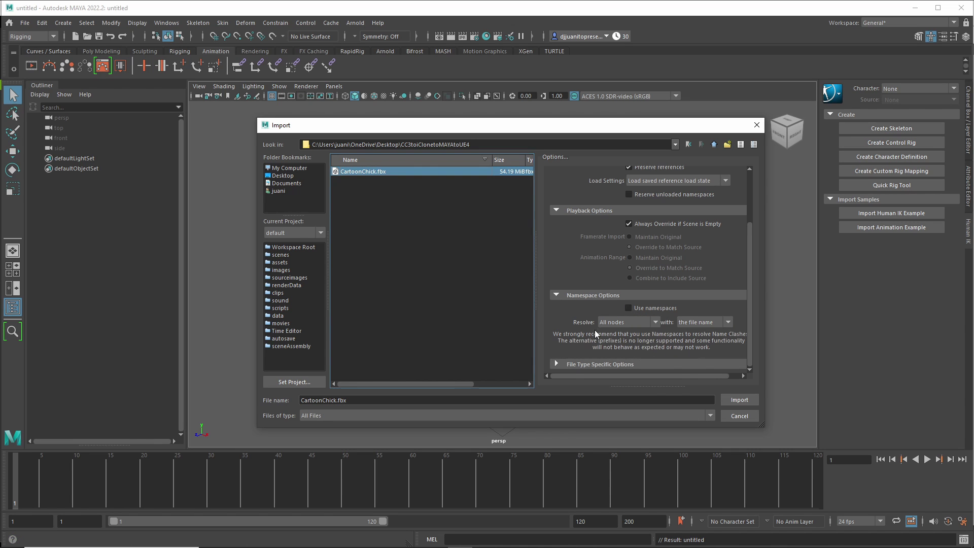
click(623, 324)
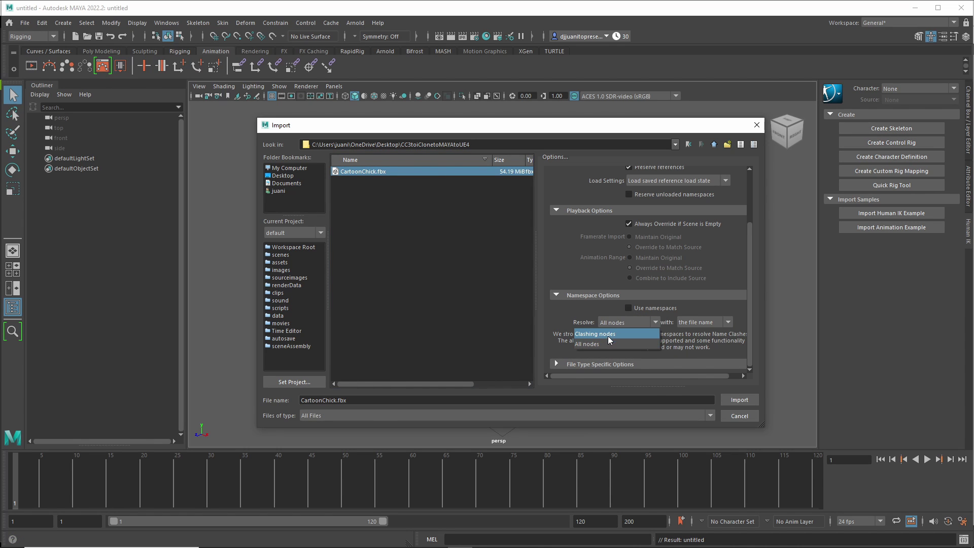
click(587, 334)
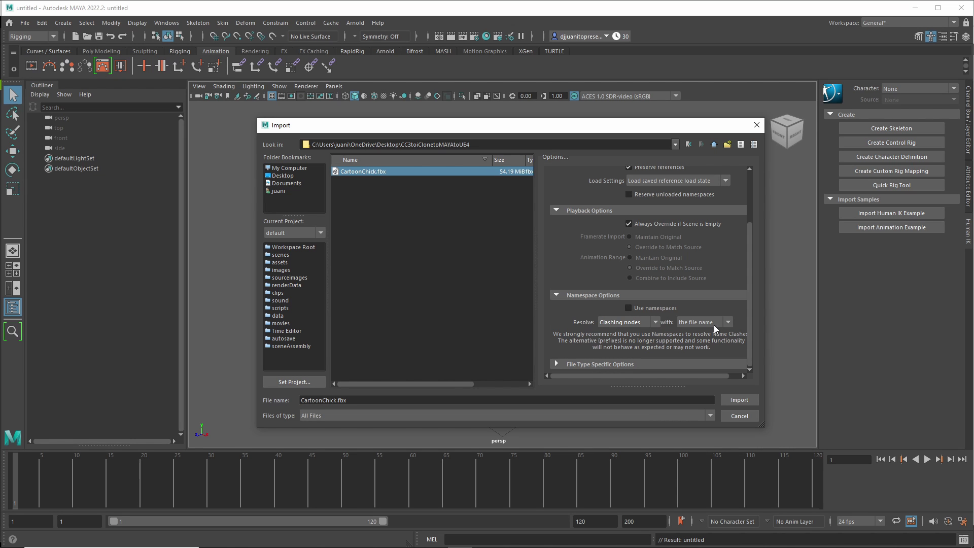
drag(749, 319, 755, 260)
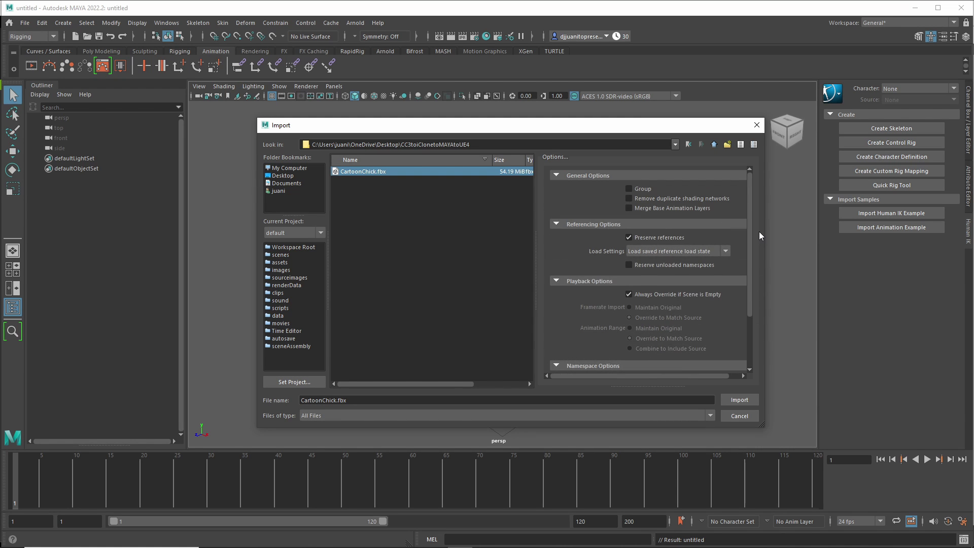
click(739, 400)
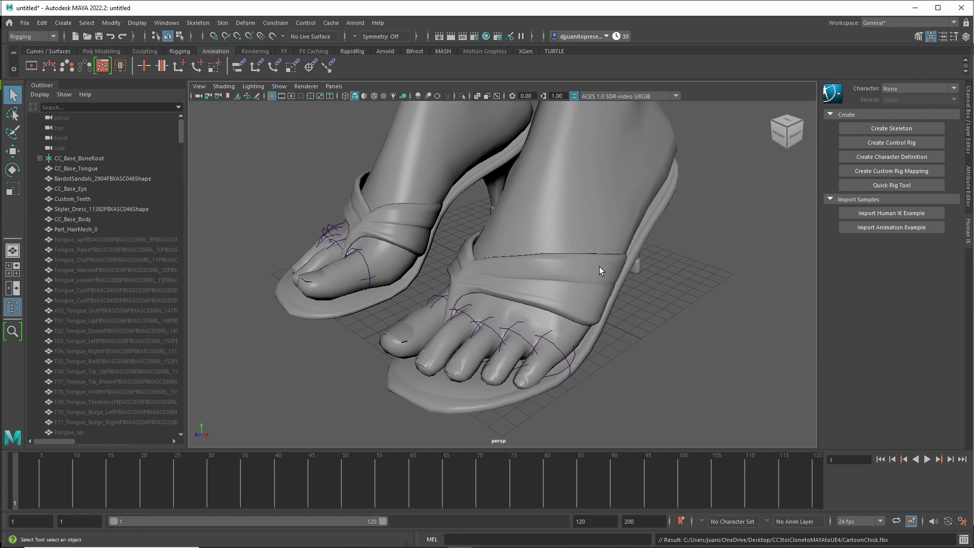
- View the character from the front in X-Ray and select CC_Base_BoneRoot in the Outliner
key(a)
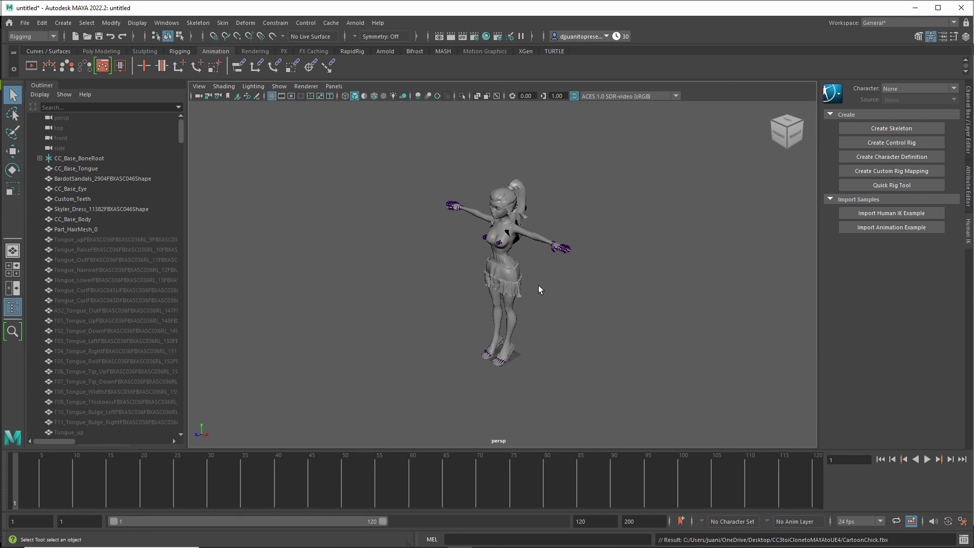
click(787, 140)
click(224, 86)
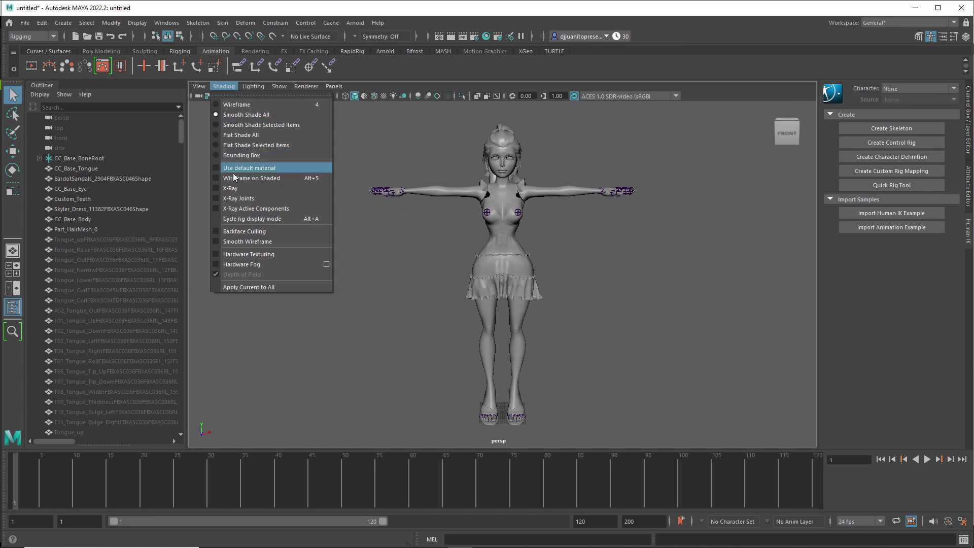
click(235, 189)
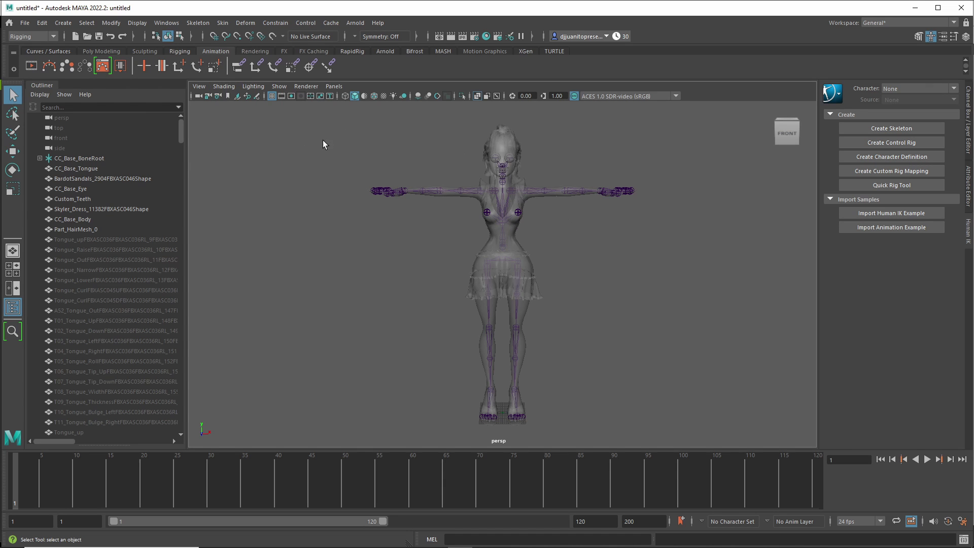
click(76, 158)
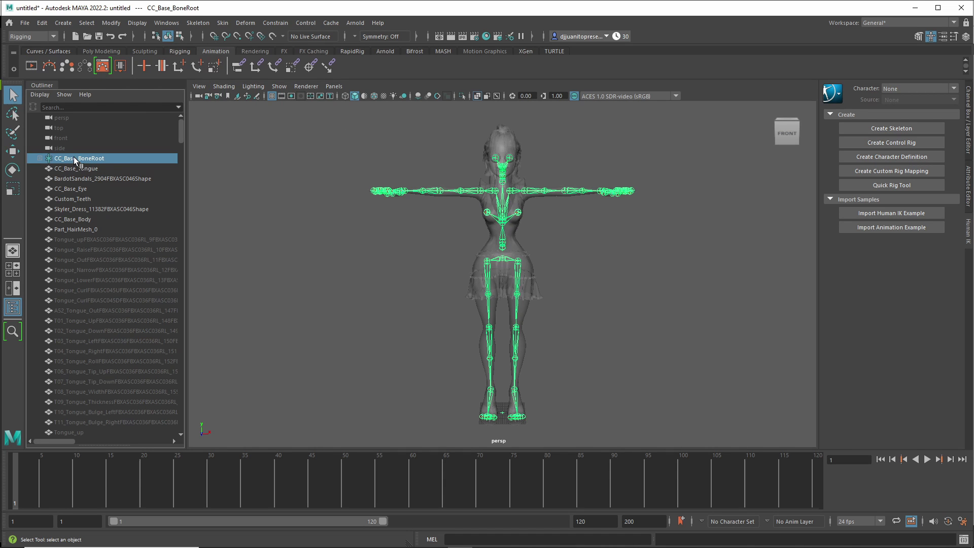
click(786, 132)
key(alt+x)
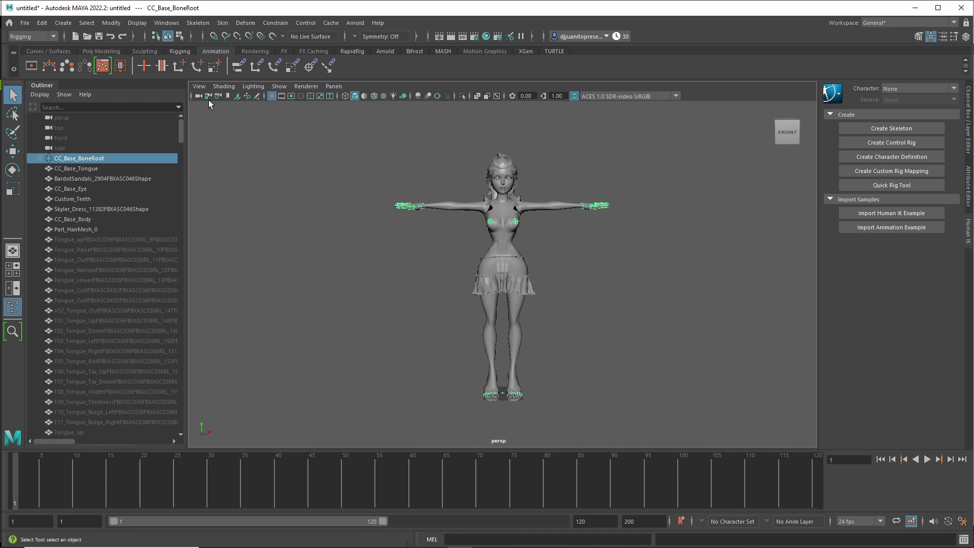
click(69, 159)
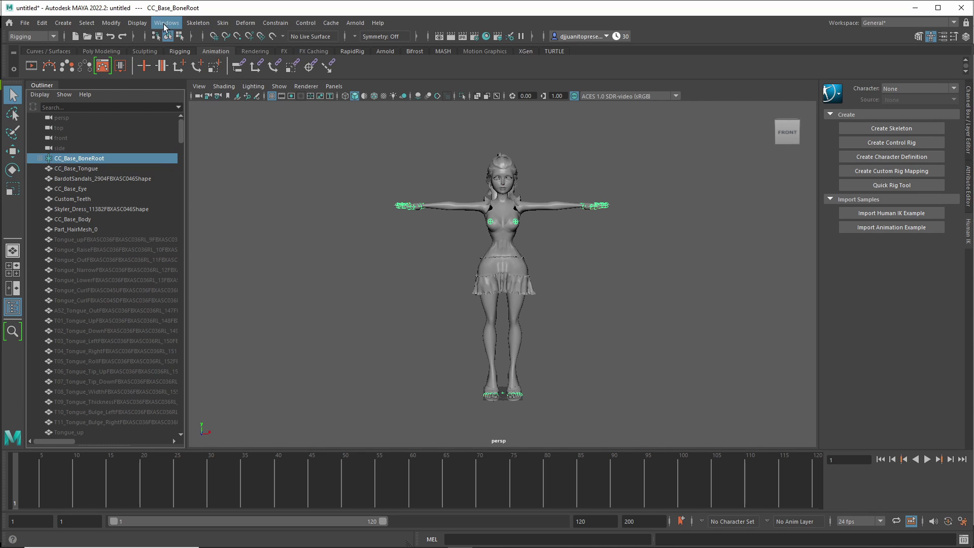
- Open HumanIK and create the Character1 definition with CC_Base_BoneRoot selected
click(197, 24)
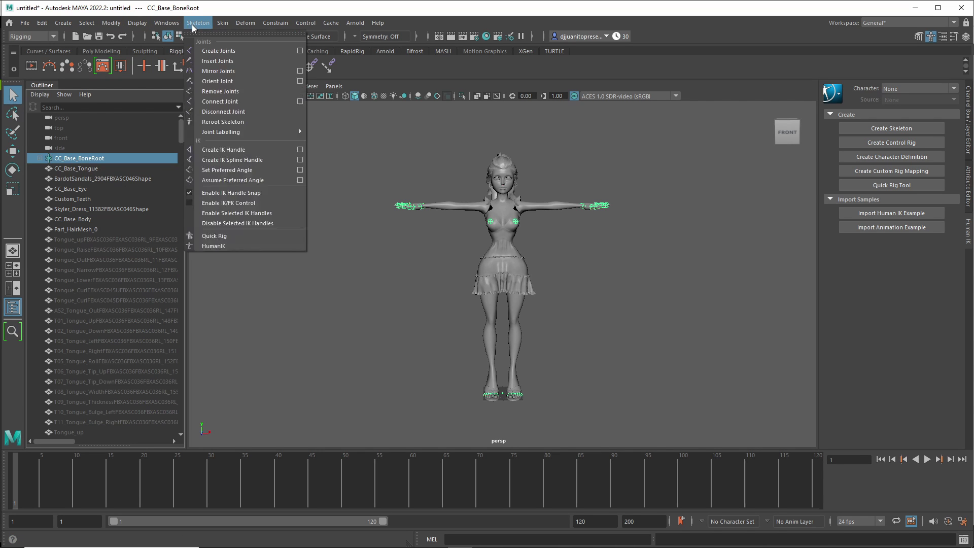
click(213, 246)
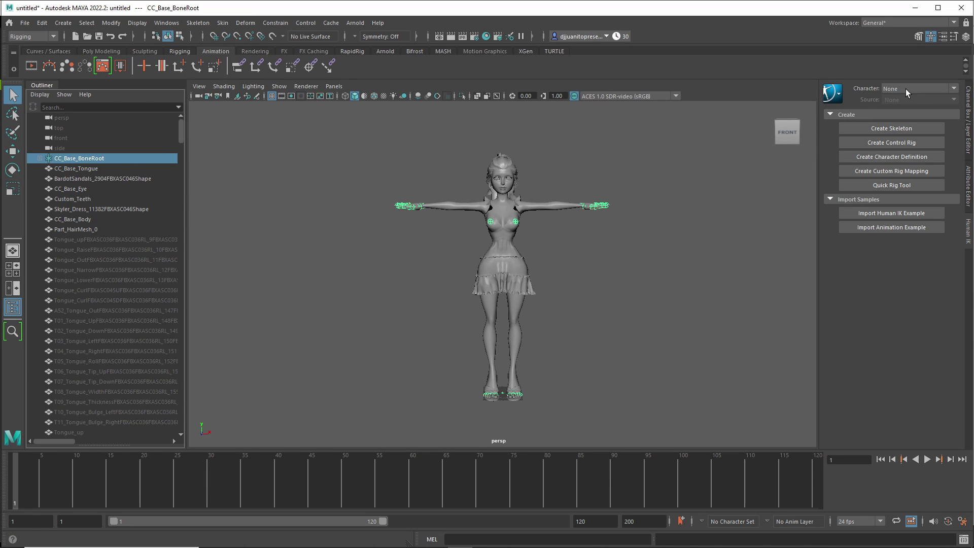
click(906, 161)
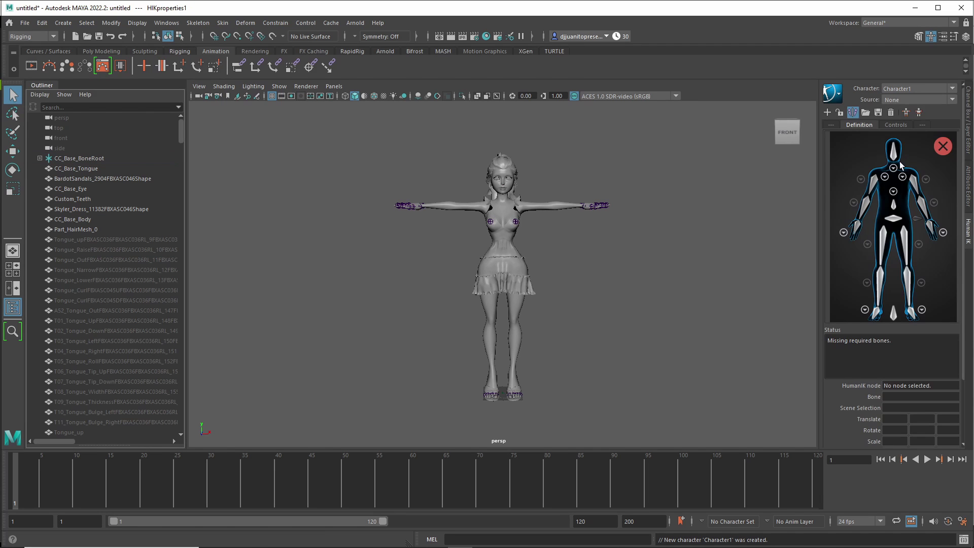
click(79, 160)
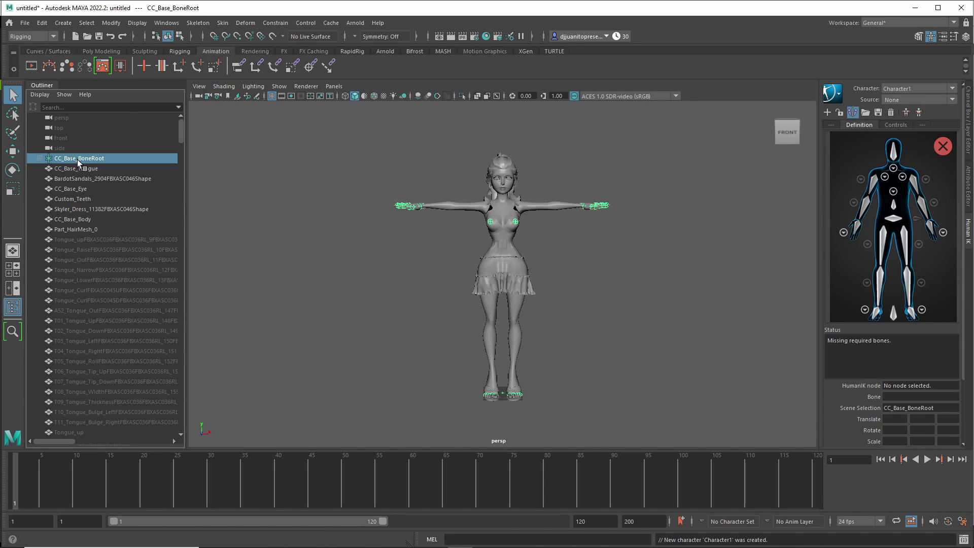
click(840, 95)
mouse_move(869, 125)
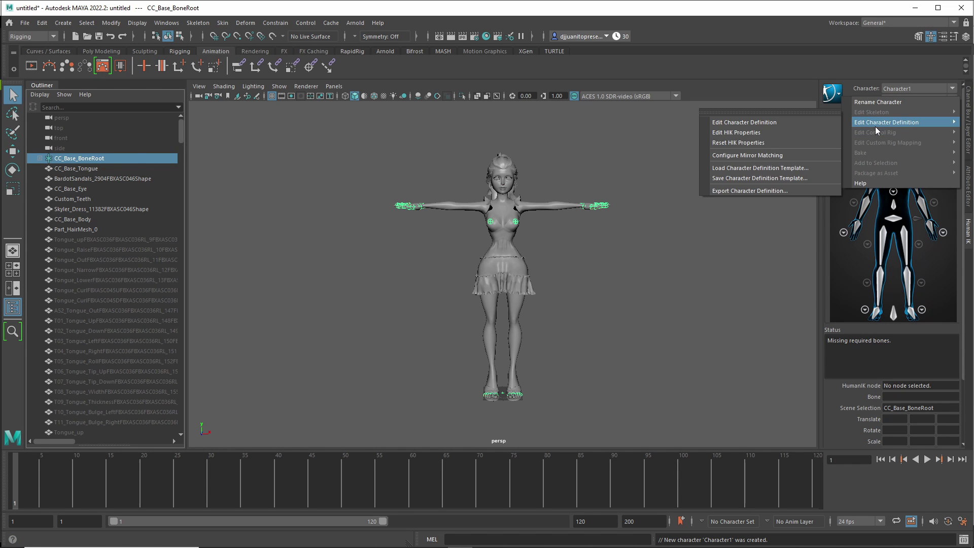
- Load the iClone_G5 STD Character-updated.xml template from Downloads as Character1's definition
click(764, 169)
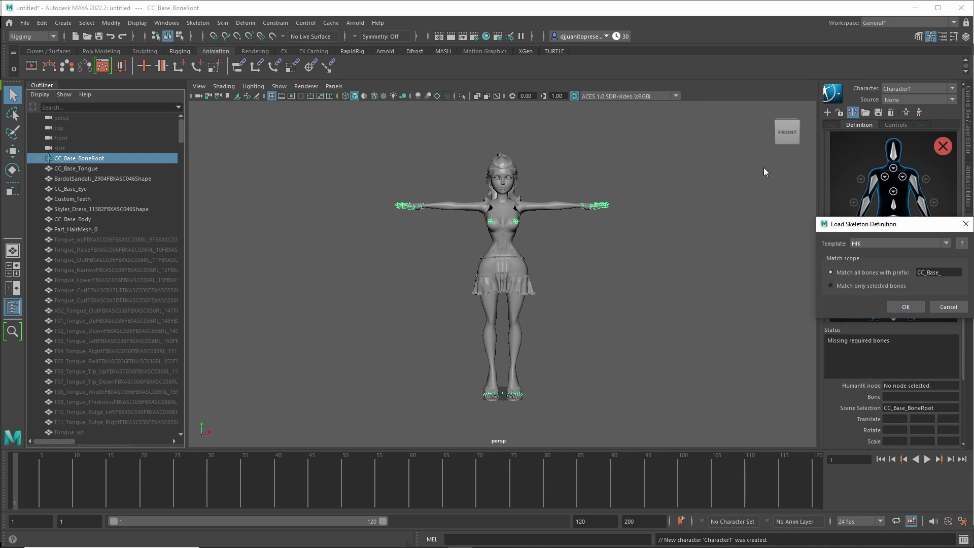
click(924, 245)
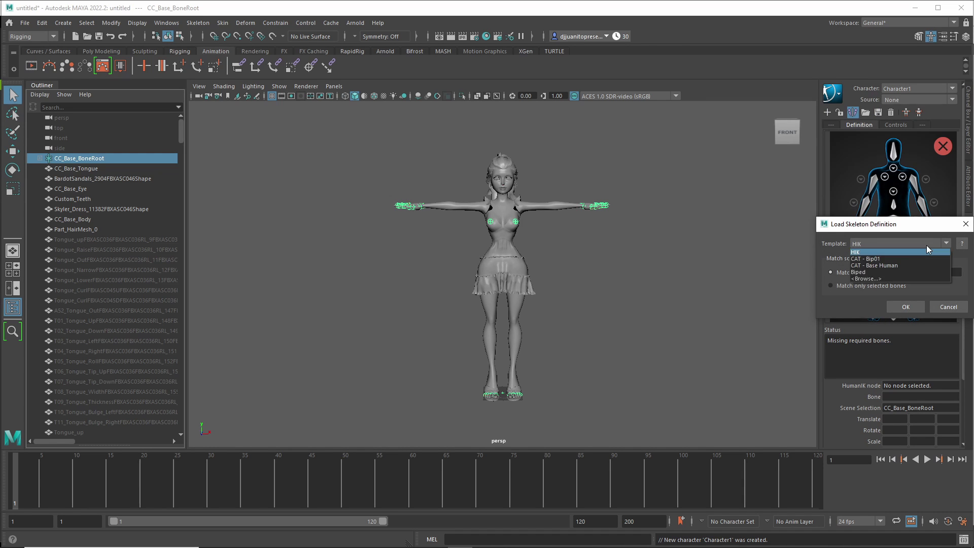
click(879, 279)
click(532, 367)
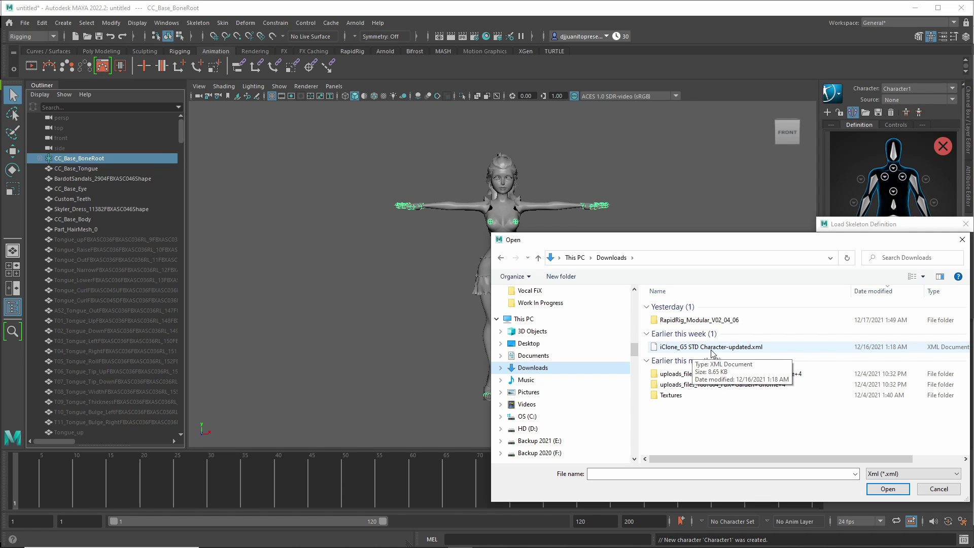
click(735, 347)
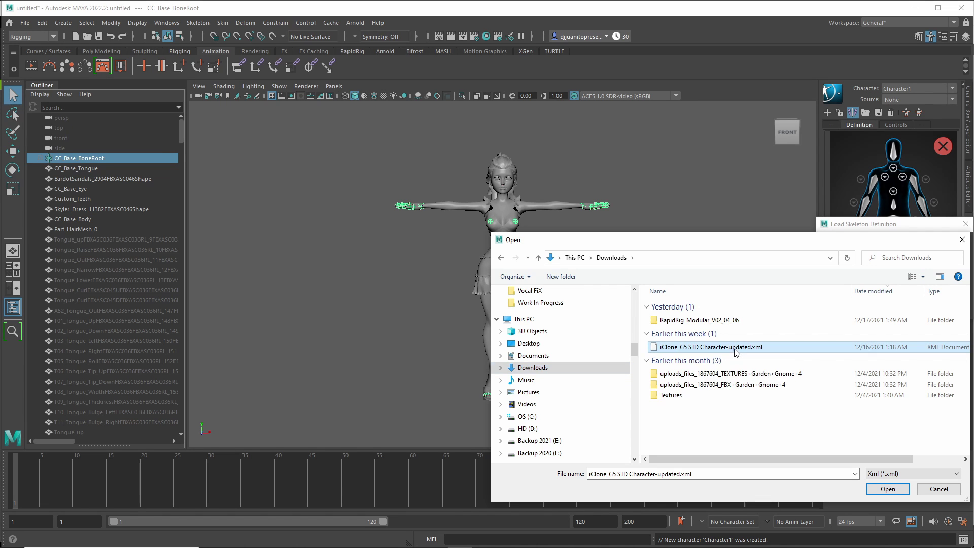
click(887, 488)
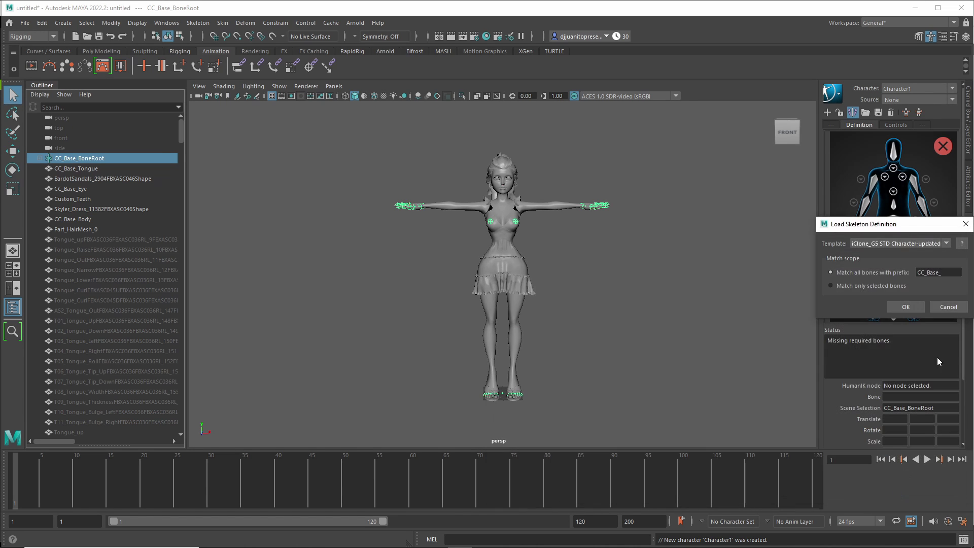
- Apply the template, lock Character1's skeleton definition and create Character1_ControlRig
click(904, 307)
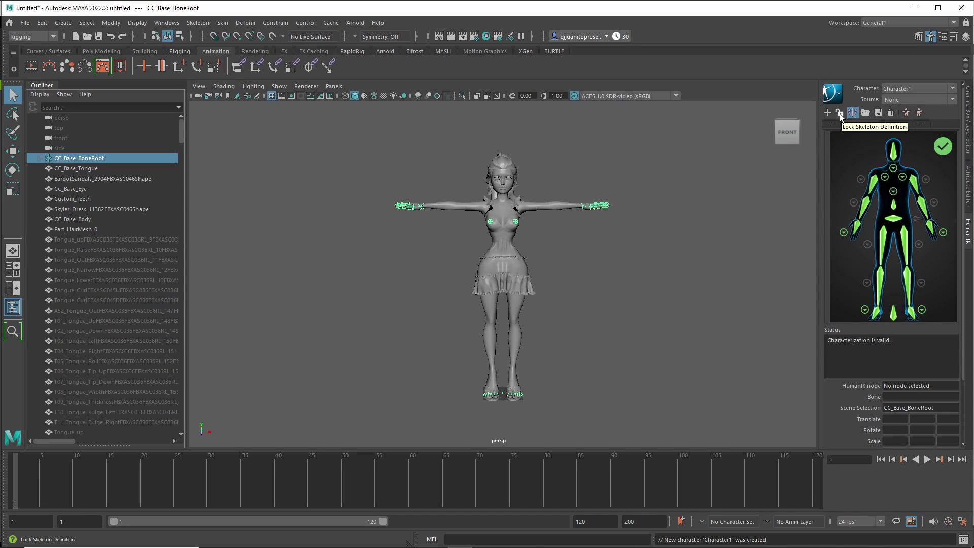
click(839, 112)
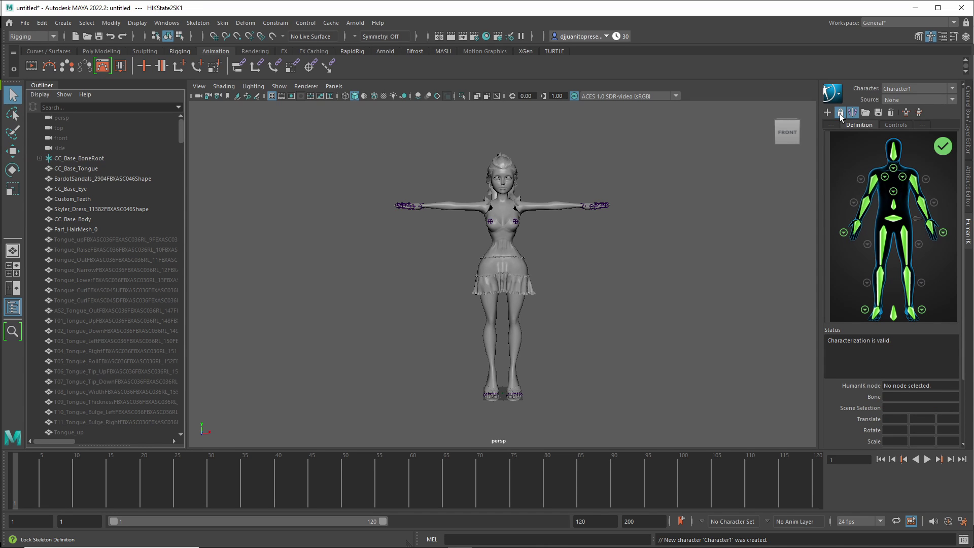
click(907, 115)
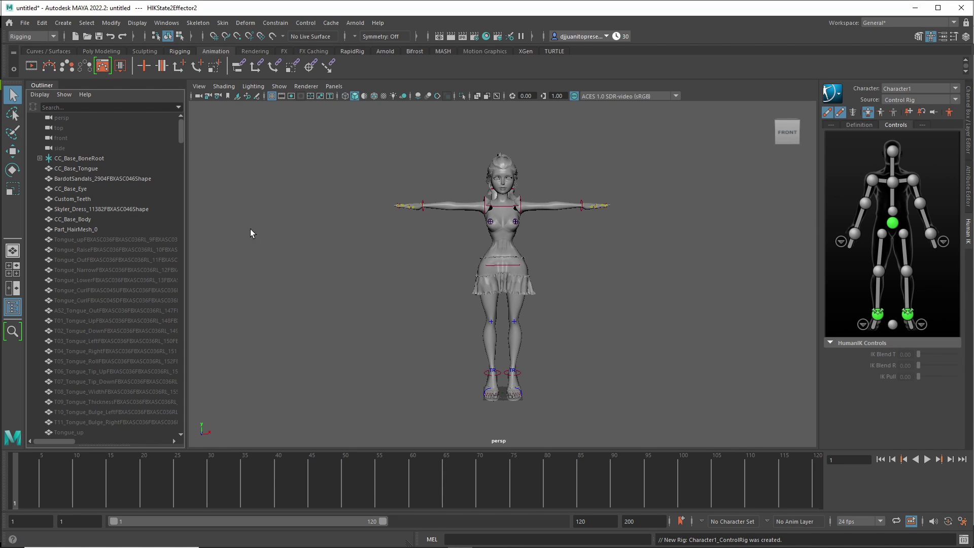
- Switch to the Animation menu set and select the left ankle effector in a three-quarter view
click(44, 36)
click(34, 70)
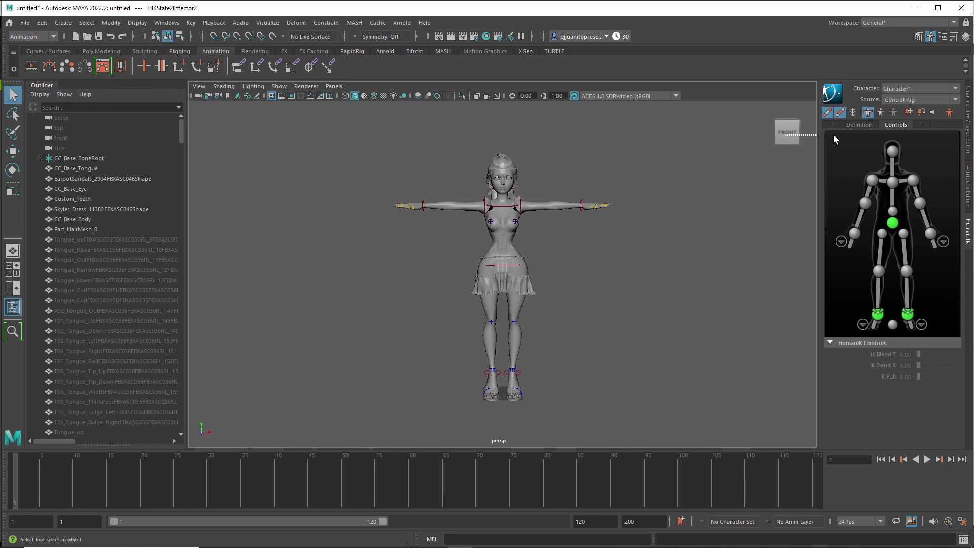
click(737, 150)
drag(785, 138, 661, 183)
click(508, 365)
key(e)
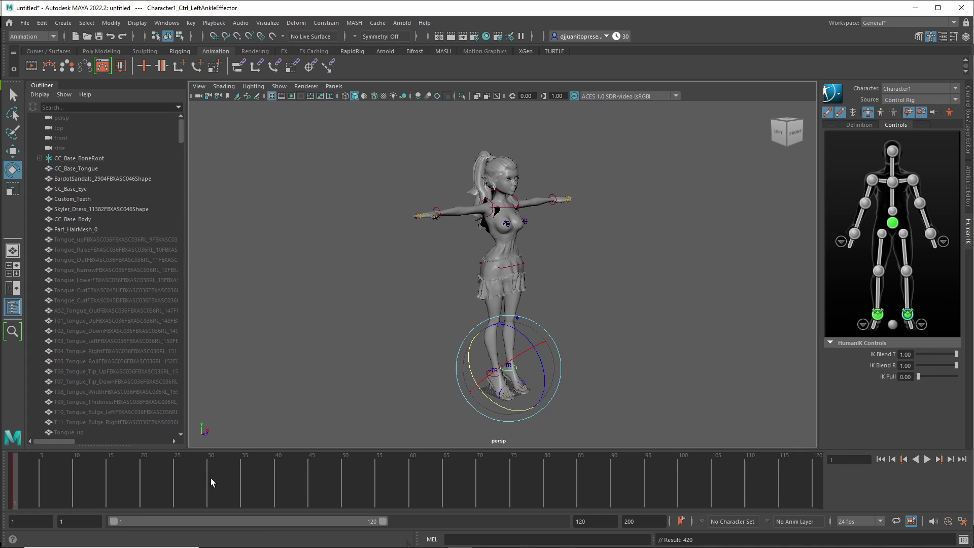
- Lift and bend the left leg, key it at frame 30, and scrub to preview
click(210, 482)
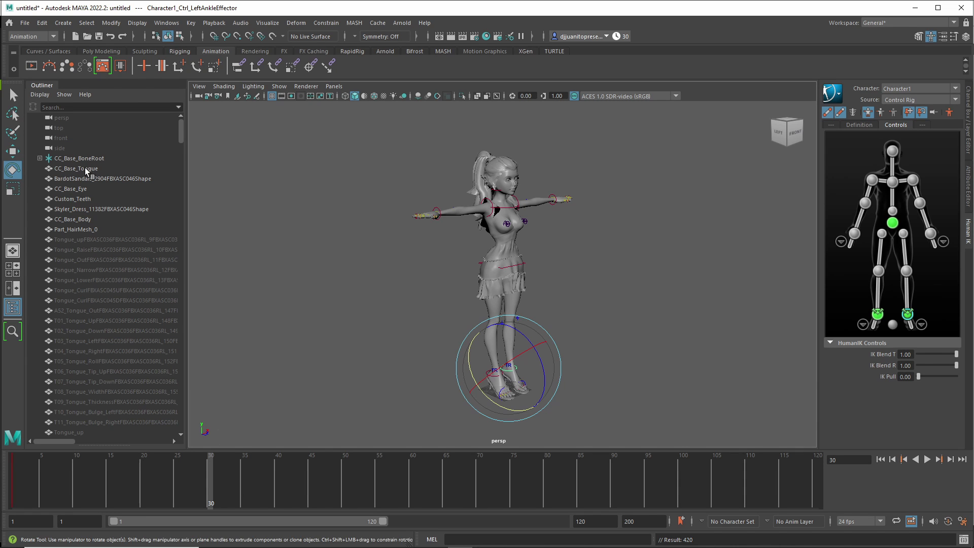
key(w)
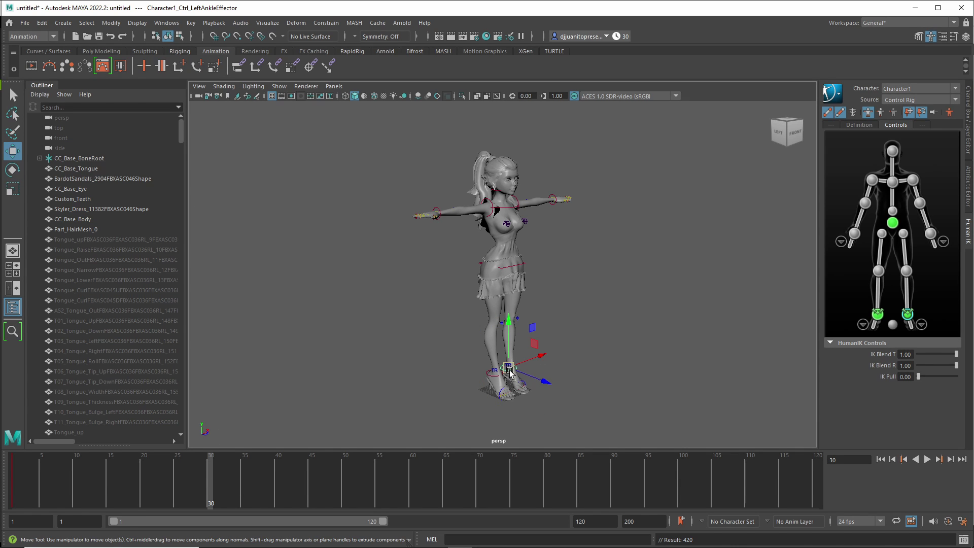
drag(527, 375, 570, 360)
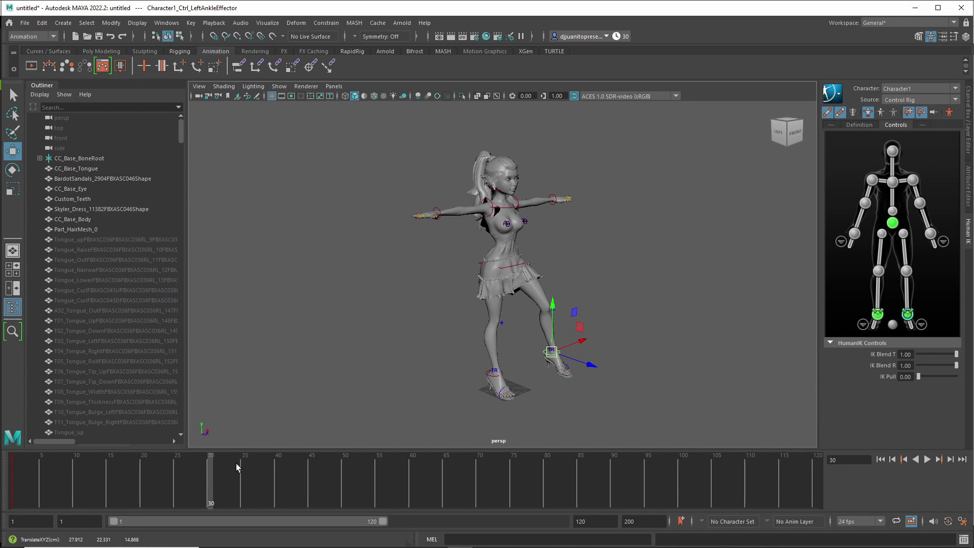
key(s)
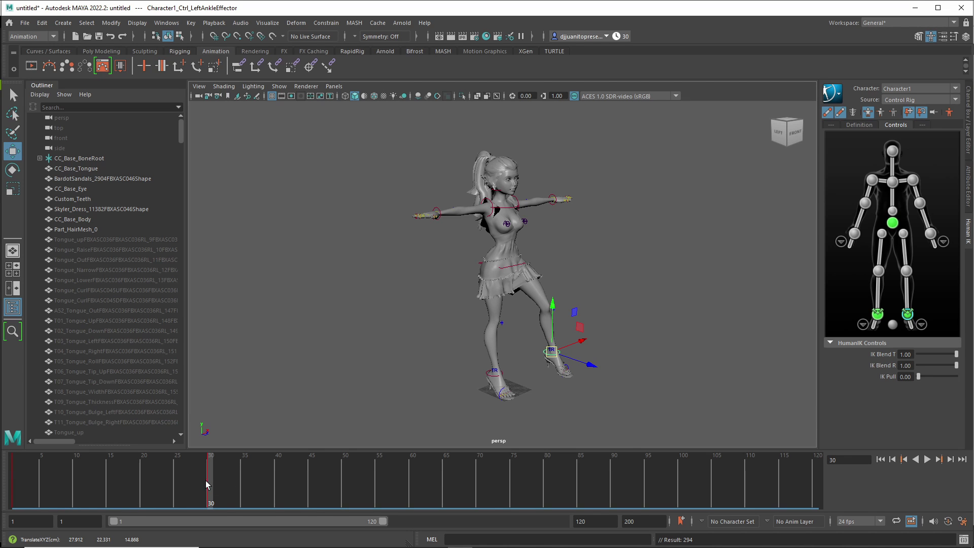
drag(208, 484, 284, 498)
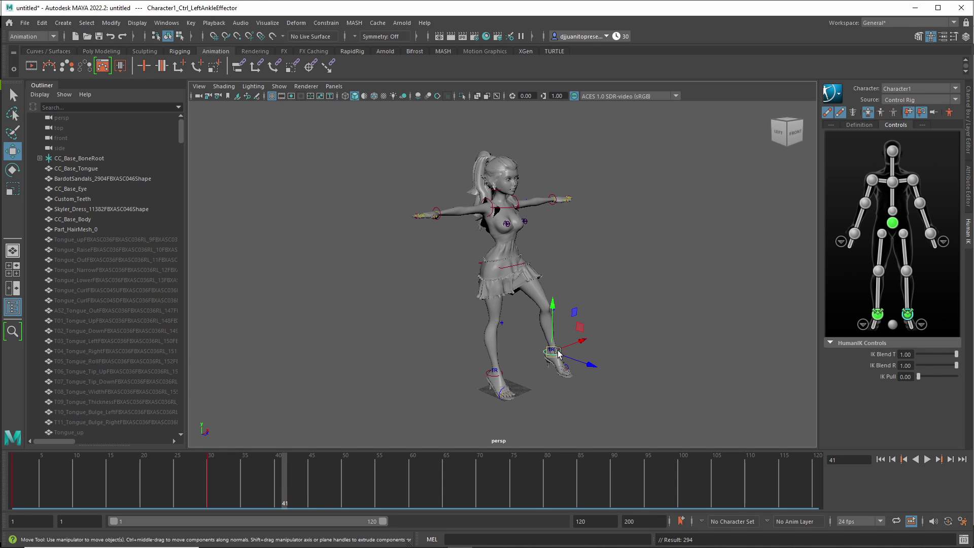
- Tilt and turn the left foot, key the ankle rotation at frame 41, and review the motion
click(14, 173)
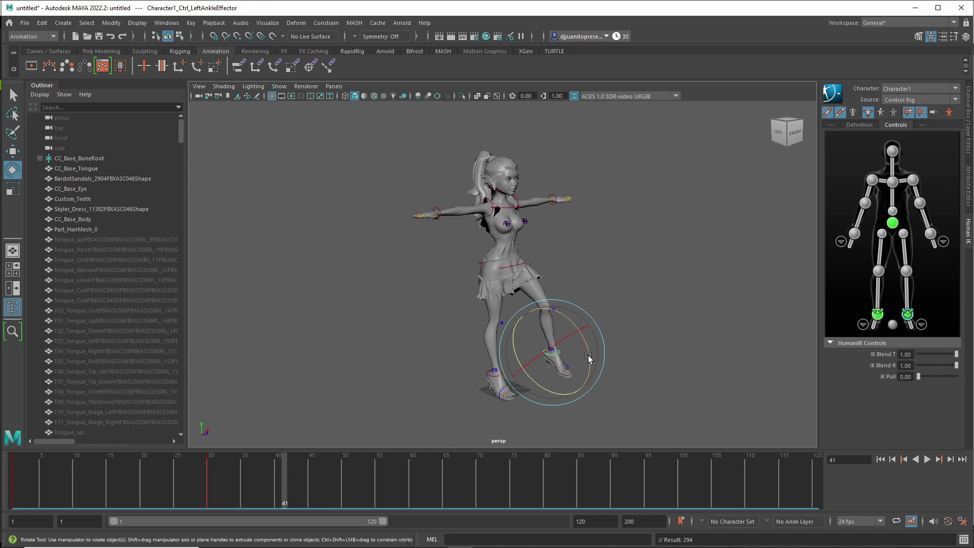
drag(589, 357, 590, 319)
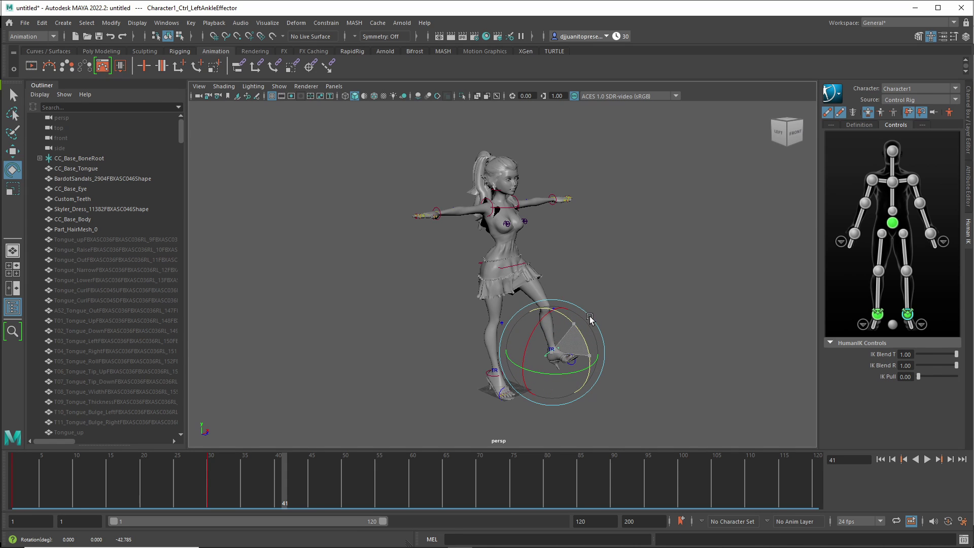
drag(550, 376, 561, 369)
key(s)
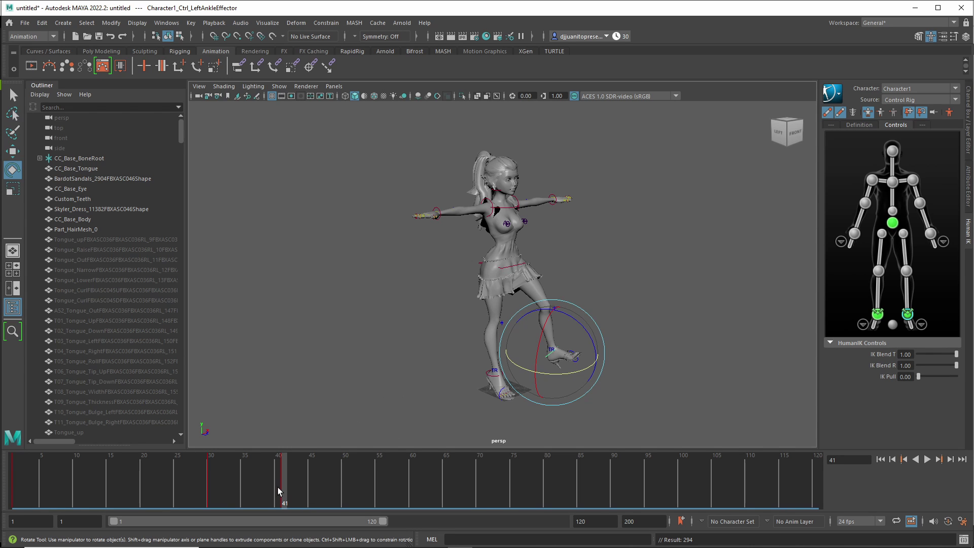
mouse_move(280, 487)
mouse_down()
mouse_move(111, 480)
mouse_move(322, 481)
mouse_move(14, 482)
mouse_move(406, 480)
mouse_up()
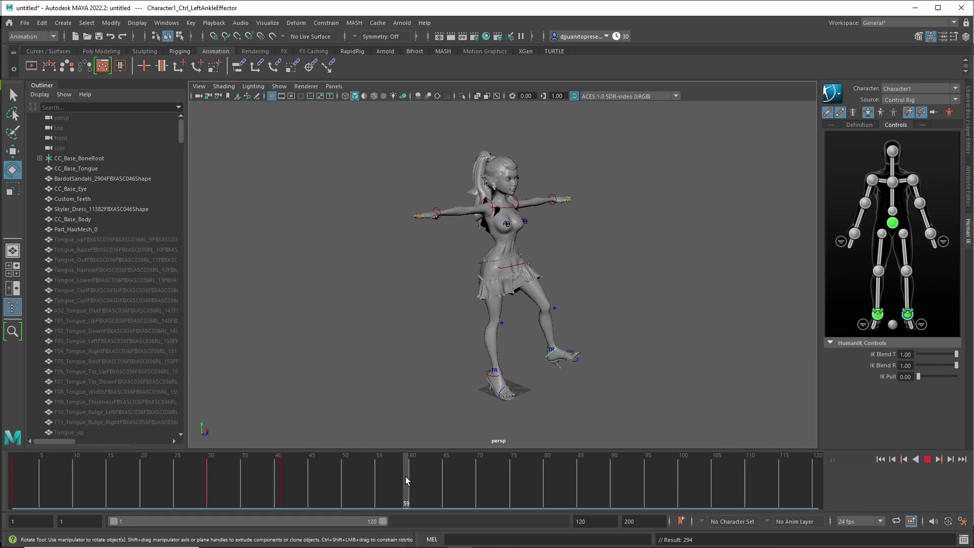
- At frame 59, swing the right shoulder effector forward and twist the chest to the side
click(490, 212)
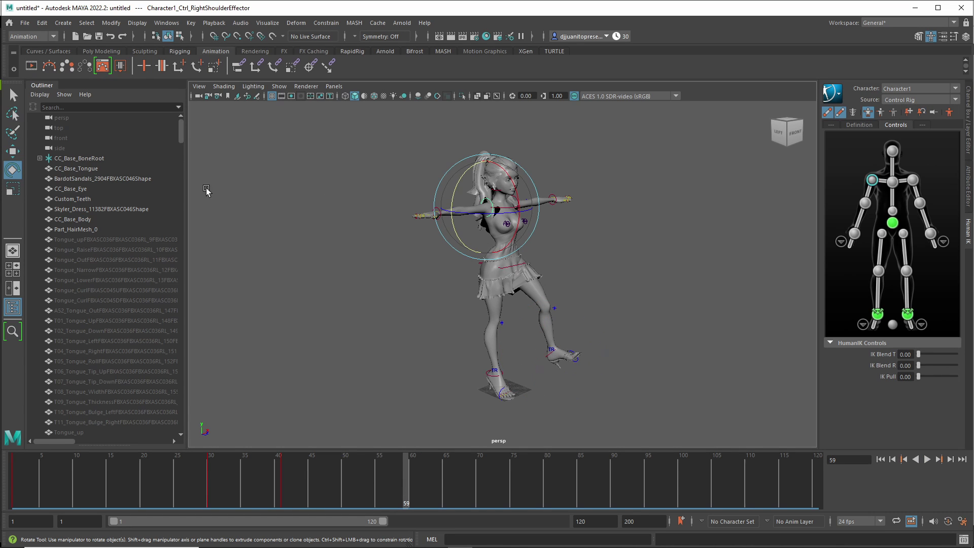
drag(484, 219, 520, 205)
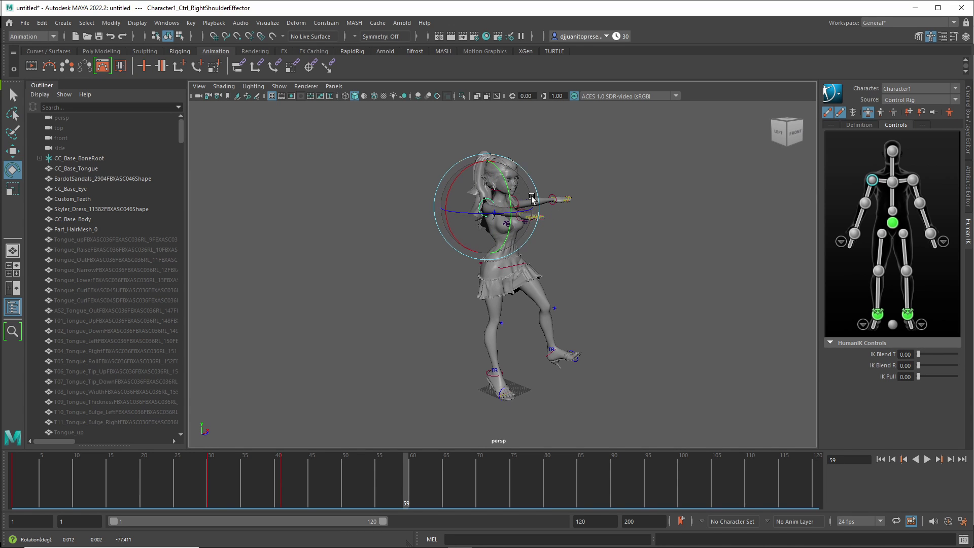
click(567, 187)
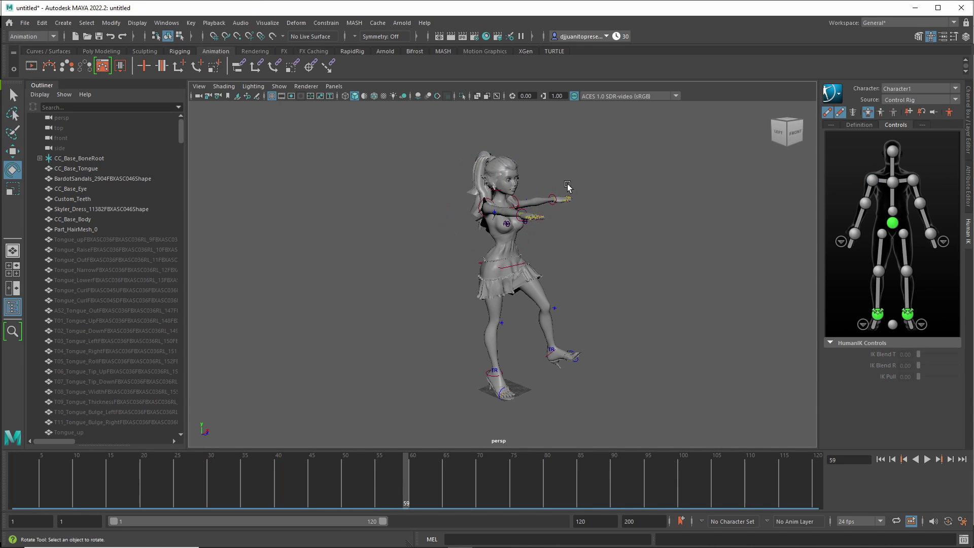
click(518, 205)
drag(533, 203, 496, 213)
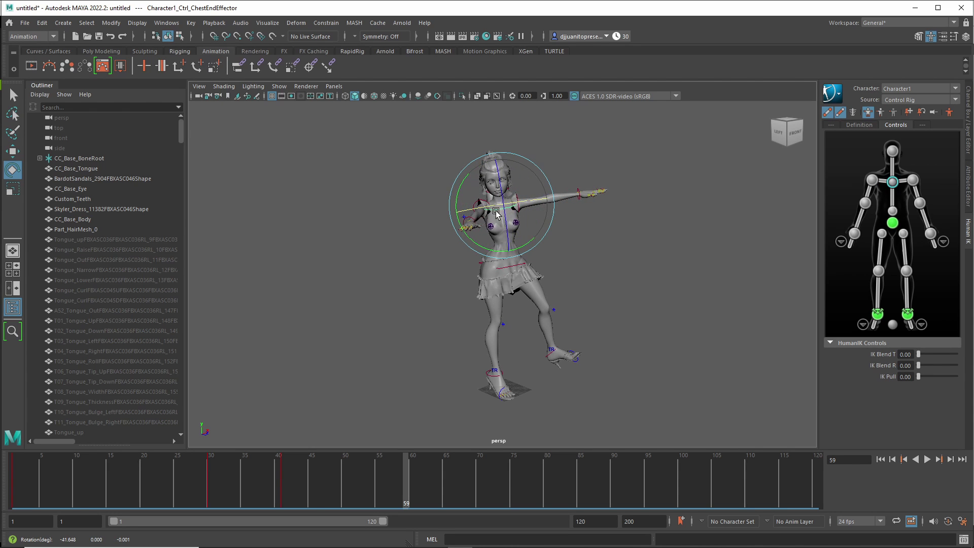
click(549, 189)
- Rotate the left shoulder effector down, then play the animation back and scrub to frame 79
click(518, 201)
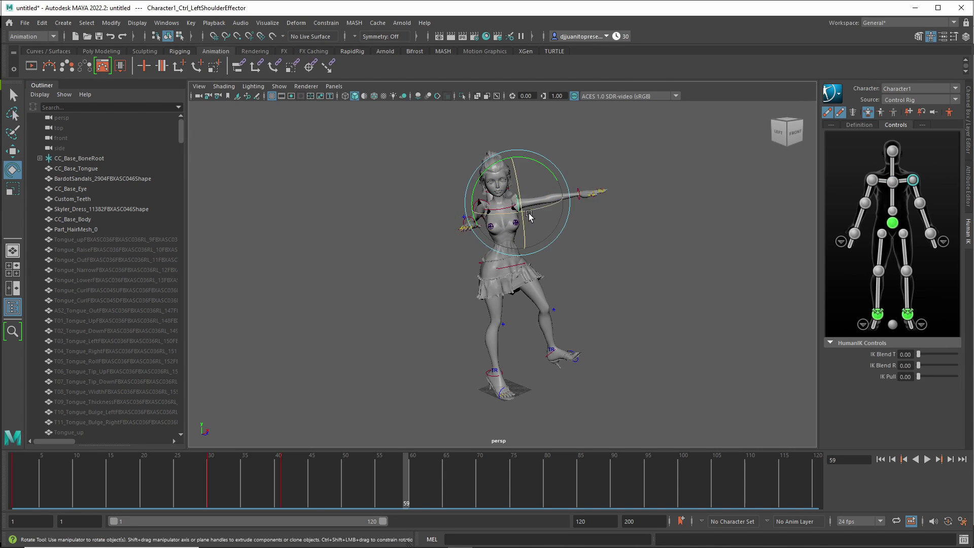
drag(528, 220, 482, 232)
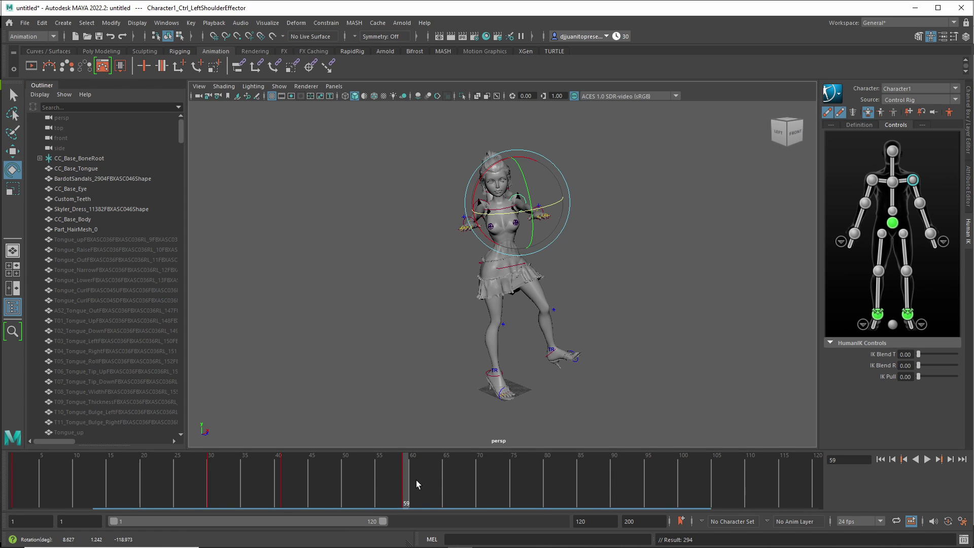
key(alt+v)
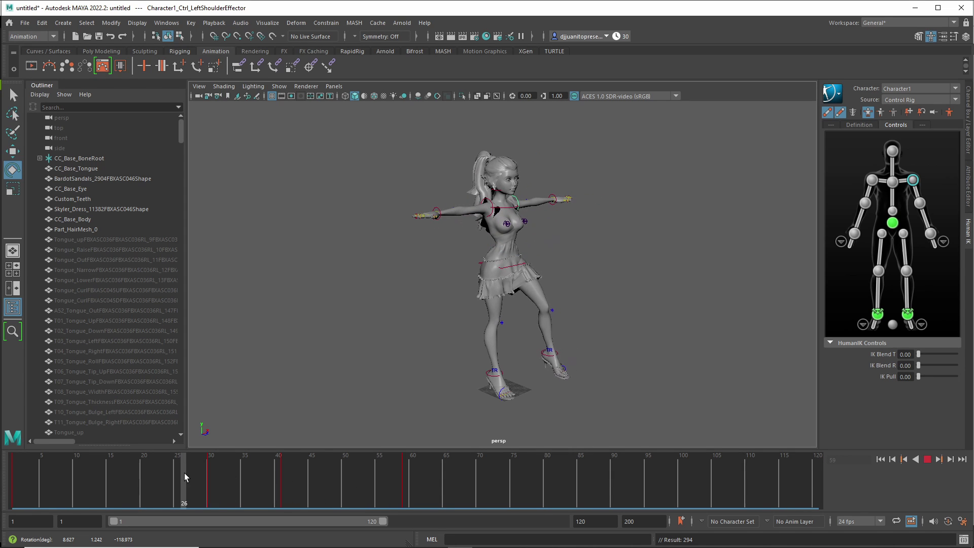
drag(213, 477, 540, 483)
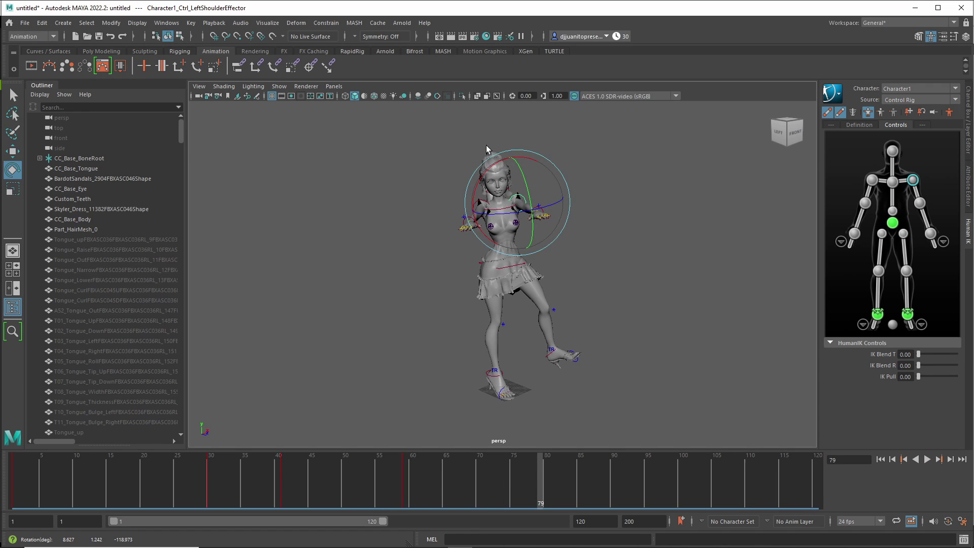
- Tilt and turn the head effector at frame 79 and key the pose
click(496, 165)
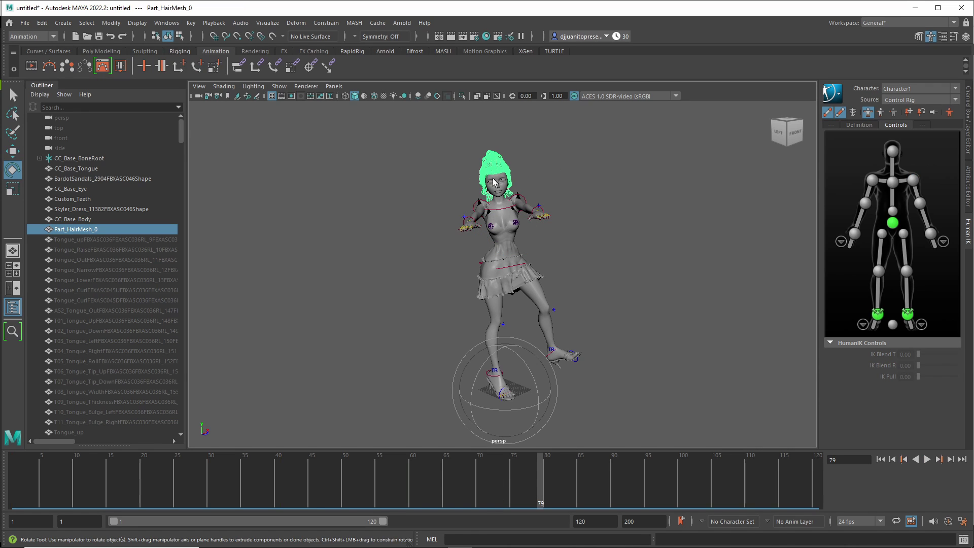
click(489, 201)
click(546, 188)
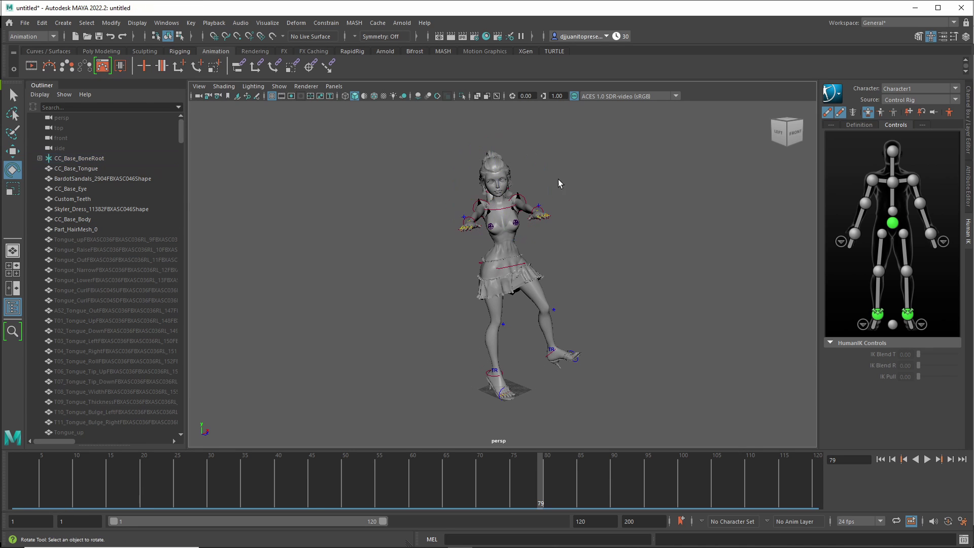
click(509, 194)
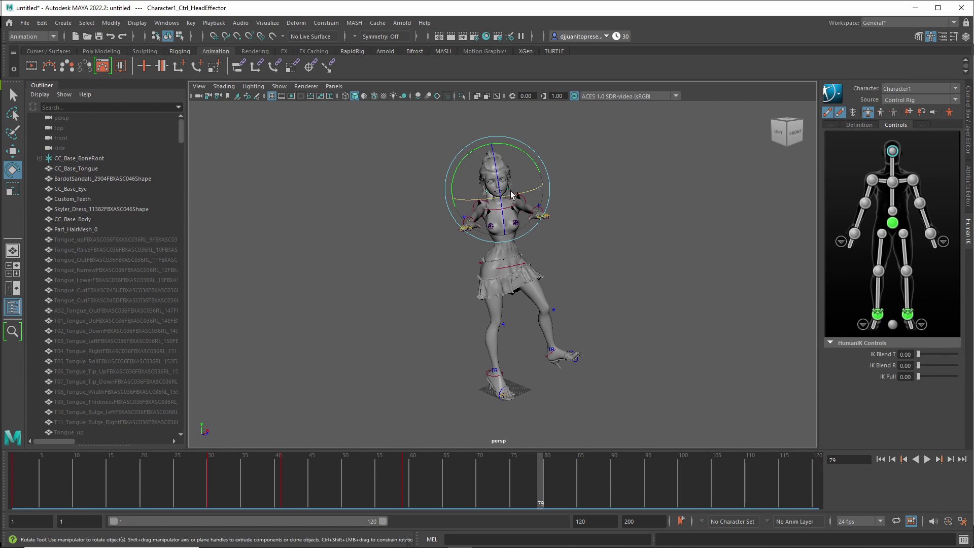
drag(513, 199, 539, 197)
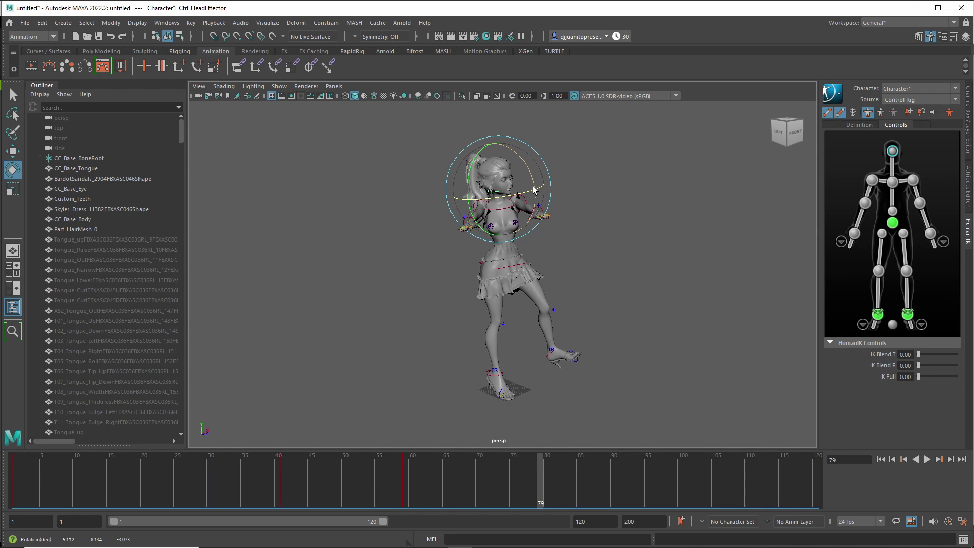
drag(532, 189, 536, 198)
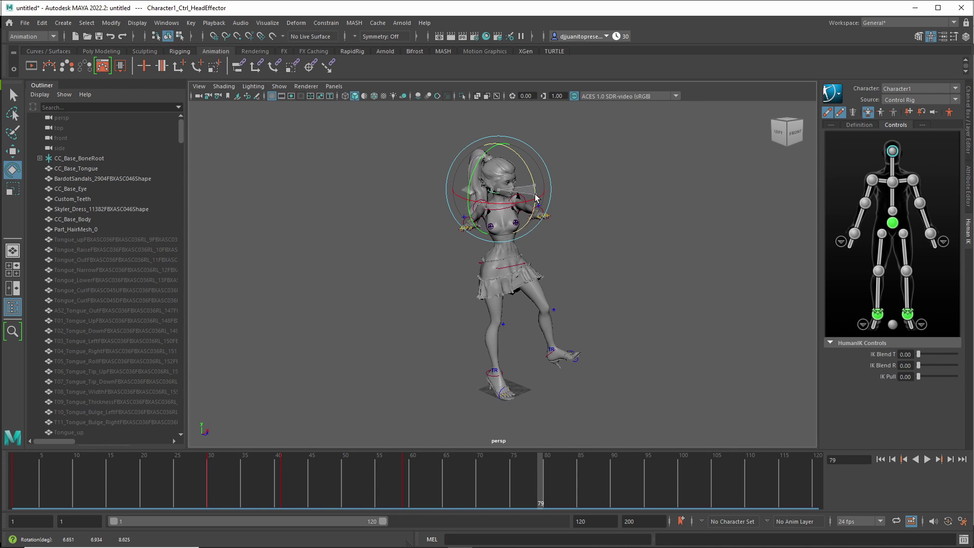
key(s)
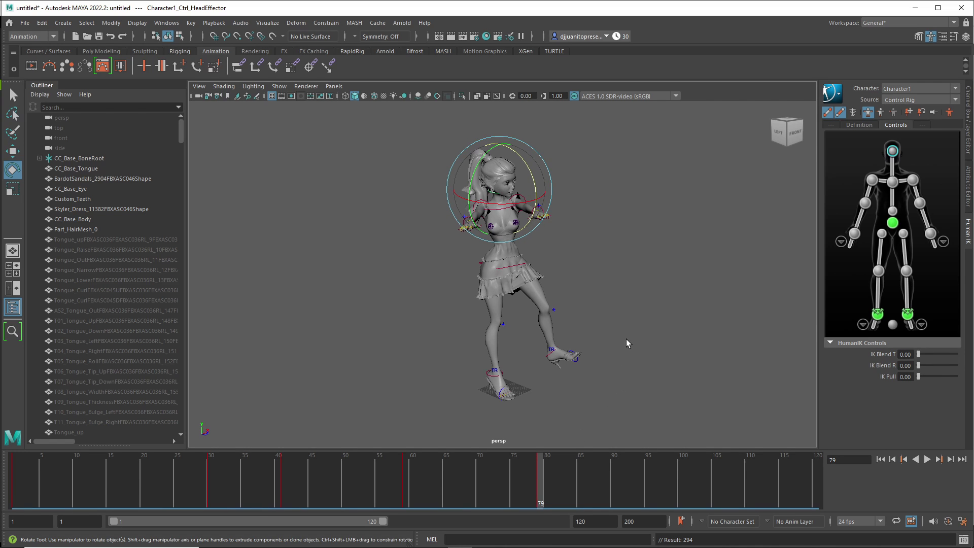
- At frame 102, raise the left arm, turn the head, swing the right arm, key it, and rewind to frame 1
click(697, 485)
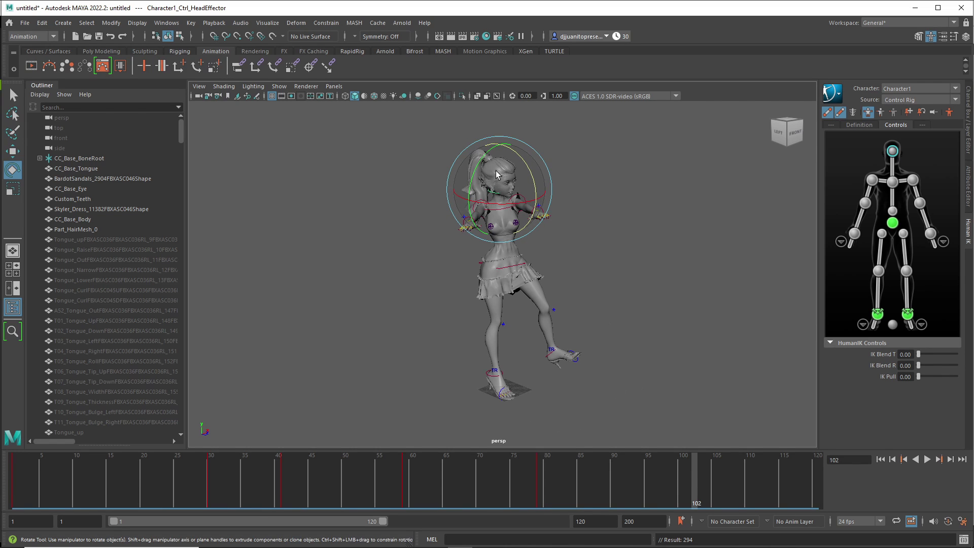
click(587, 157)
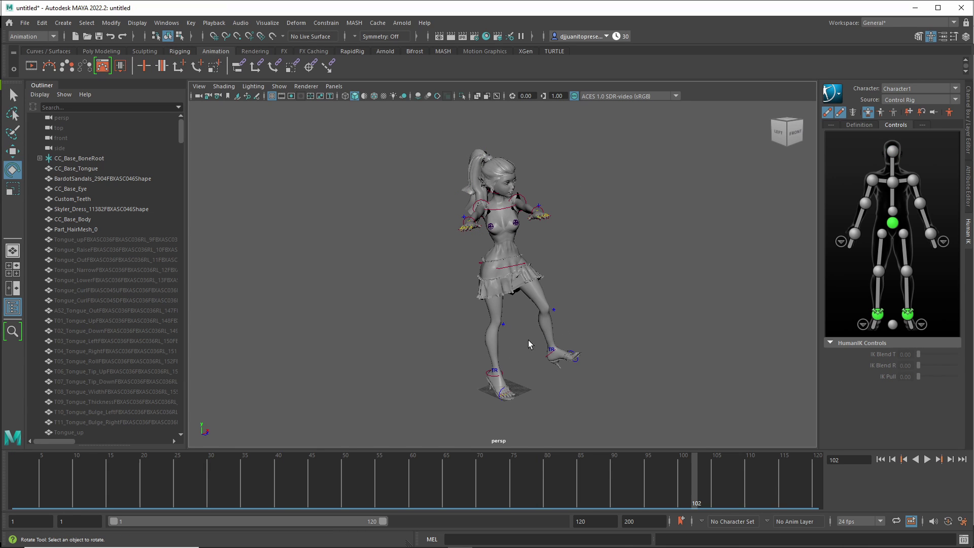
click(522, 199)
drag(497, 219, 565, 209)
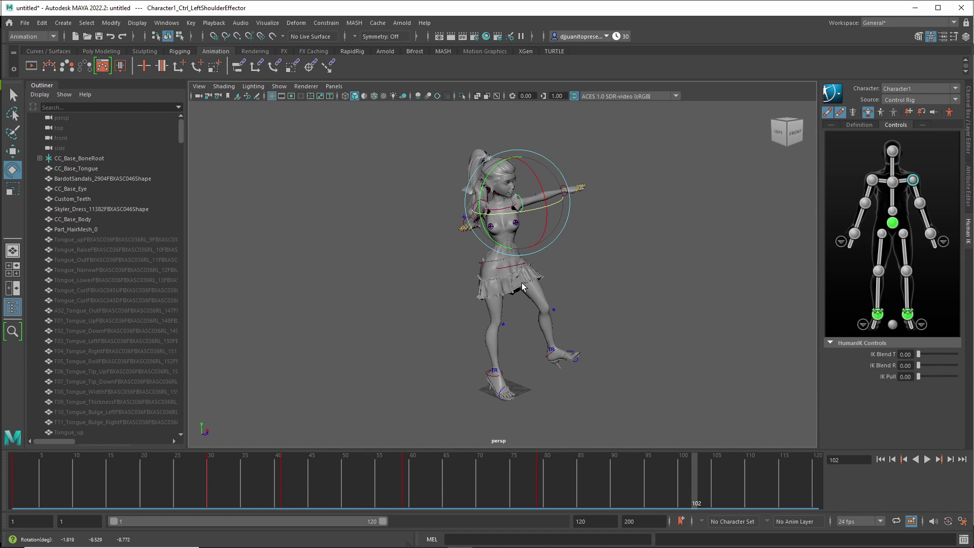
click(497, 178)
drag(537, 196, 534, 176)
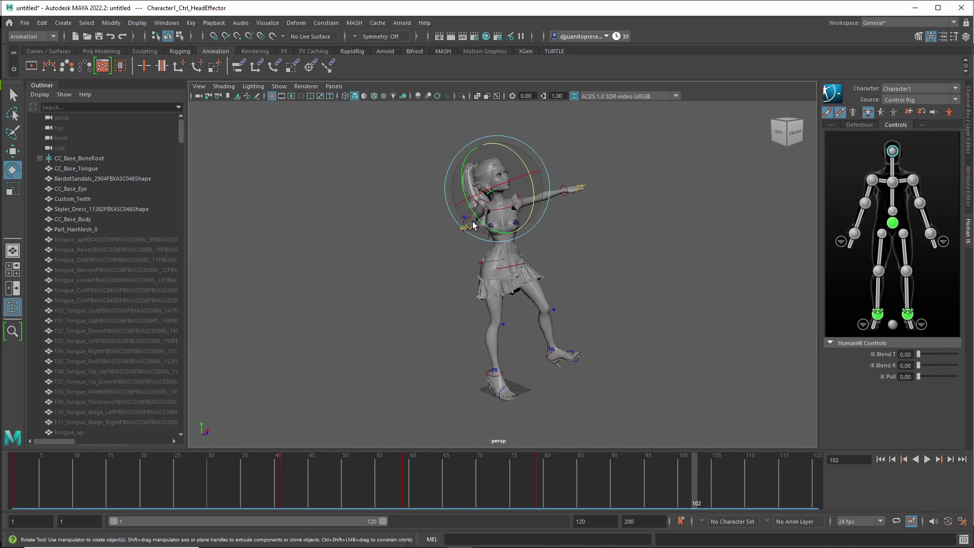
click(419, 229)
click(476, 204)
drag(475, 204, 476, 251)
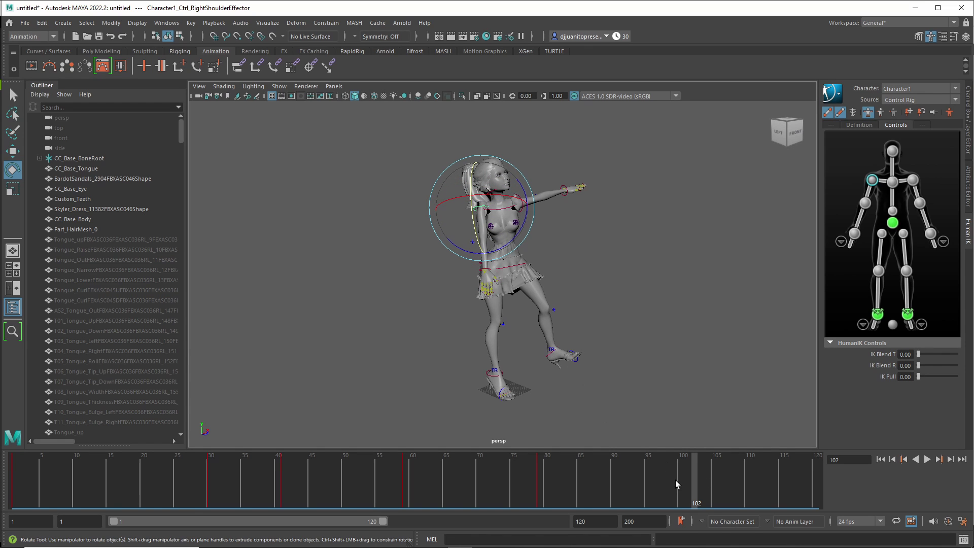
key(s)
drag(685, 479, 15, 439)
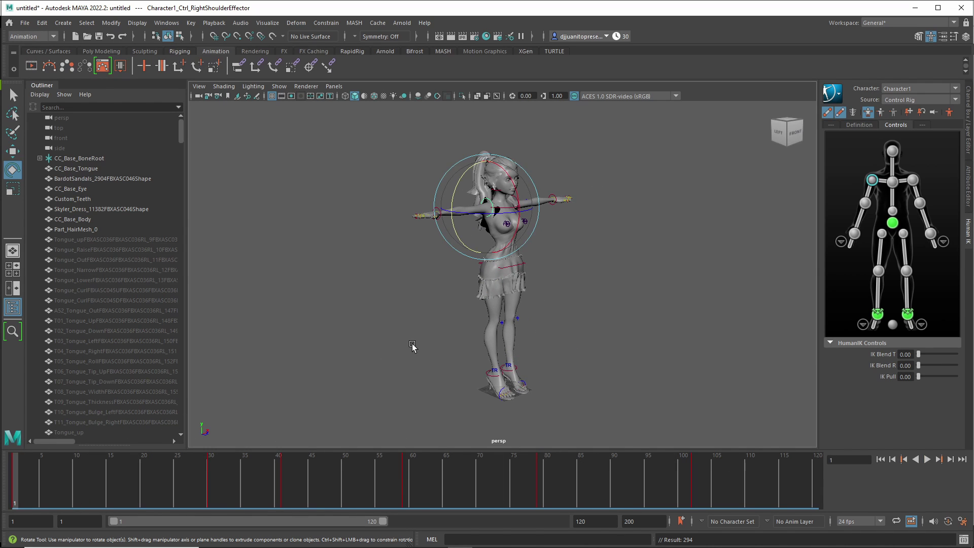
- Select the CC_Base_BoneRoot skeleton in the Outliner and choose File > Export Selection
click(660, 203)
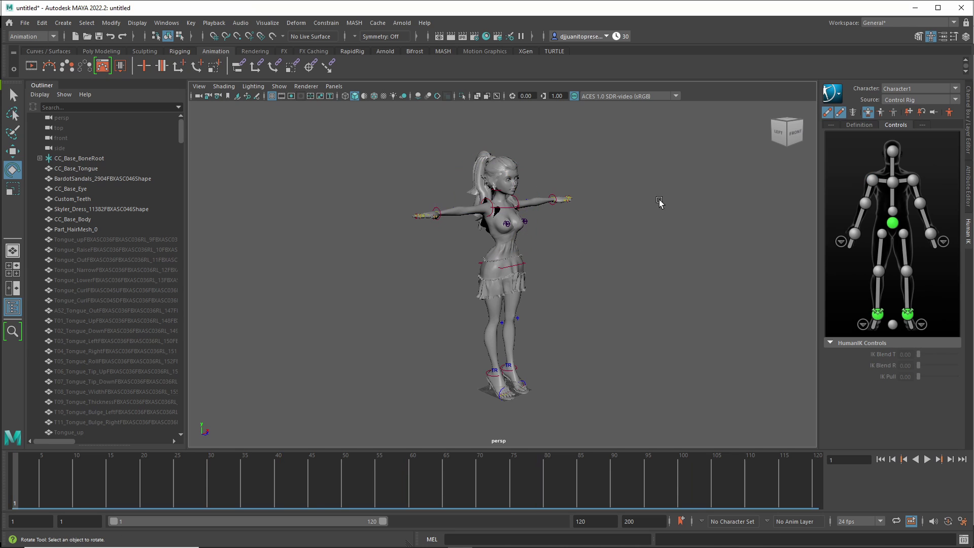
click(78, 158)
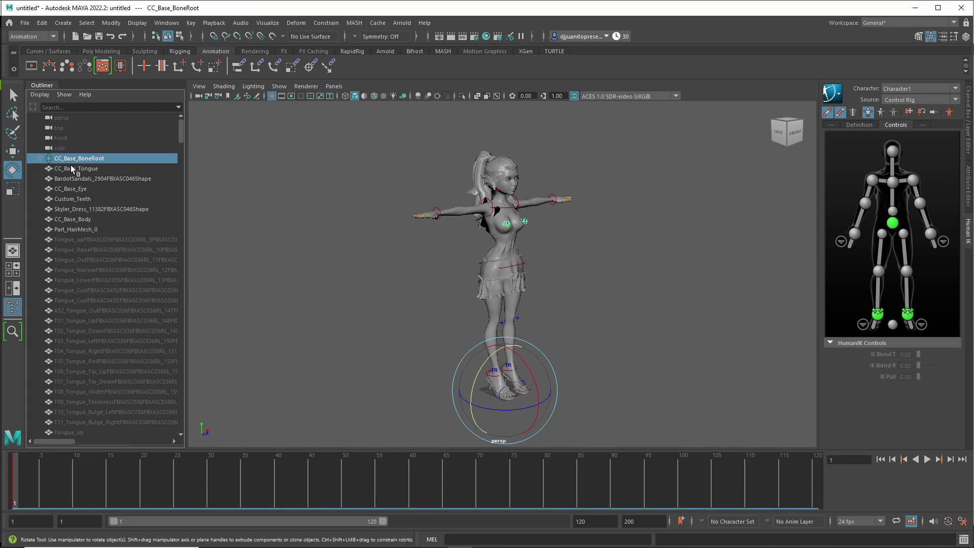
click(22, 24)
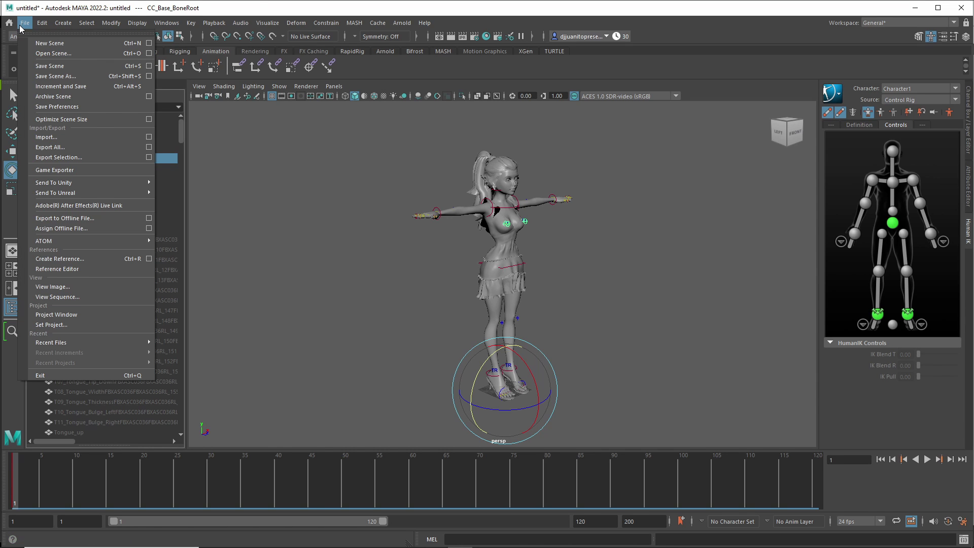
click(56, 158)
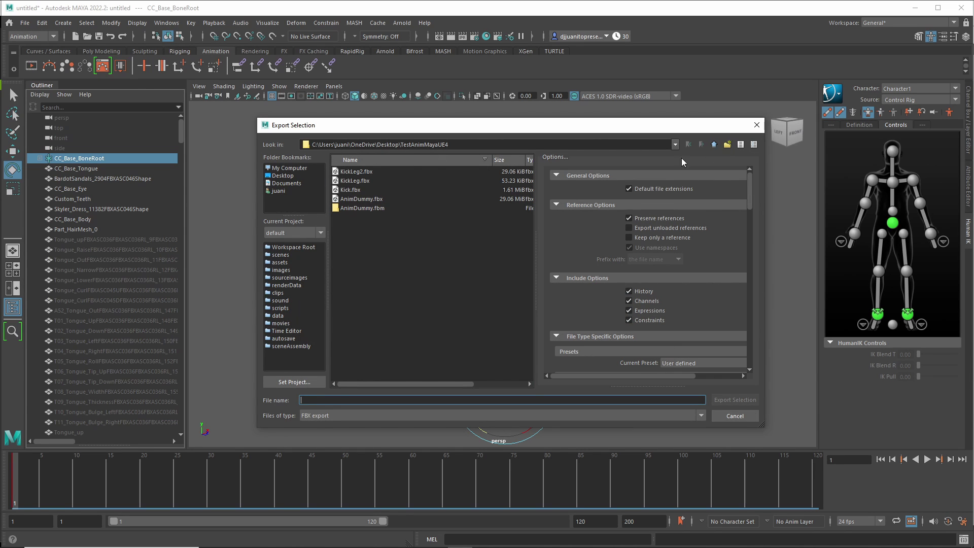
- Export it as MyFunnyAnim.fbx into the desktop CC3toiClonetoMAYAtoUE4 folder and dismiss the warnings
click(282, 176)
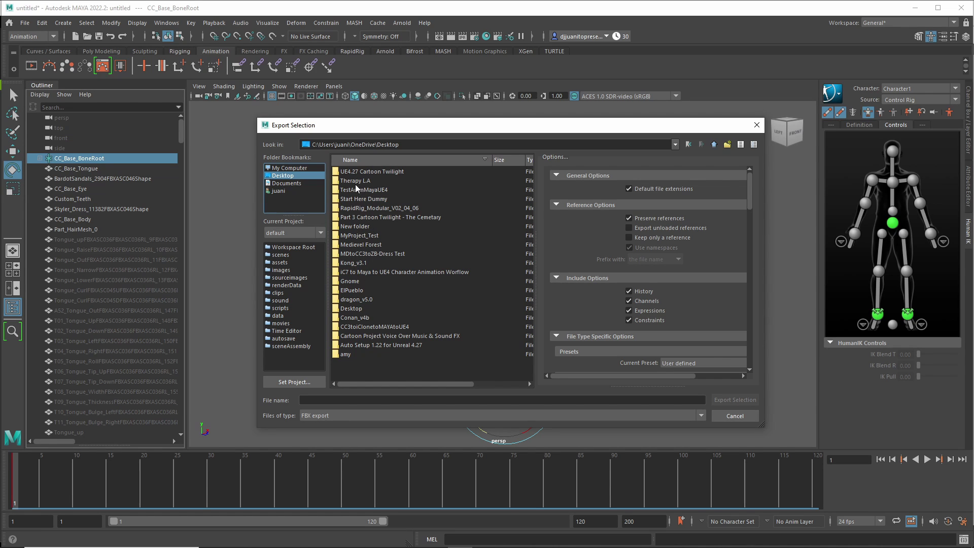
double_click(371, 327)
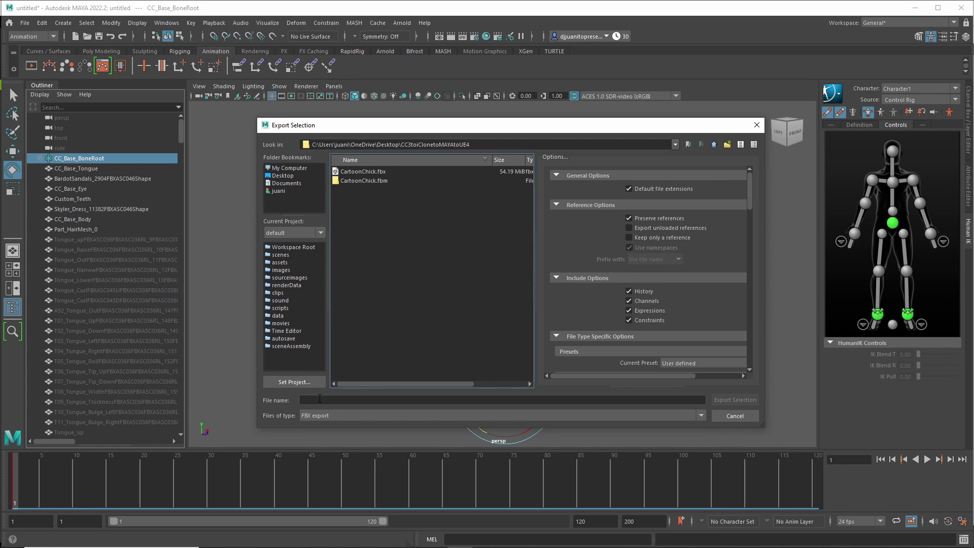
click(319, 400)
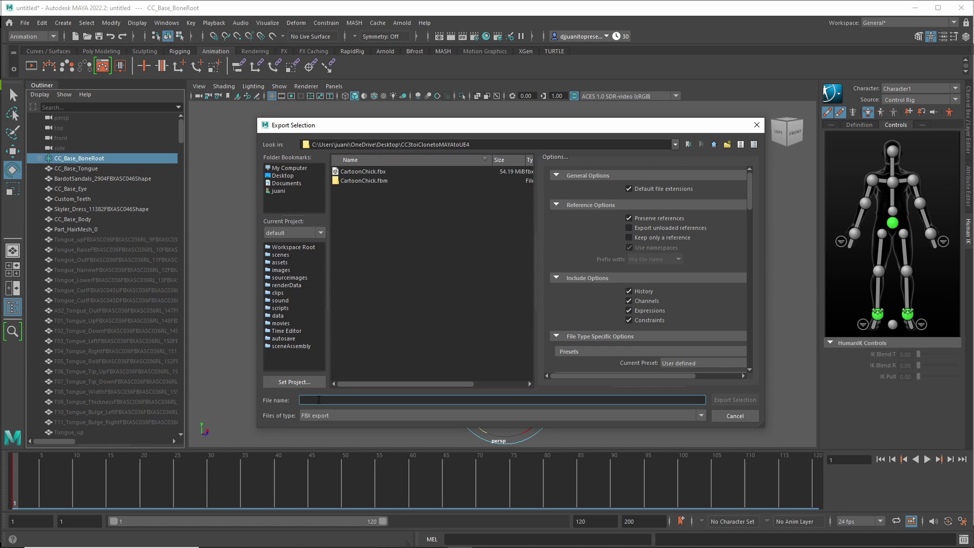
text(My)
key(BackSpace)
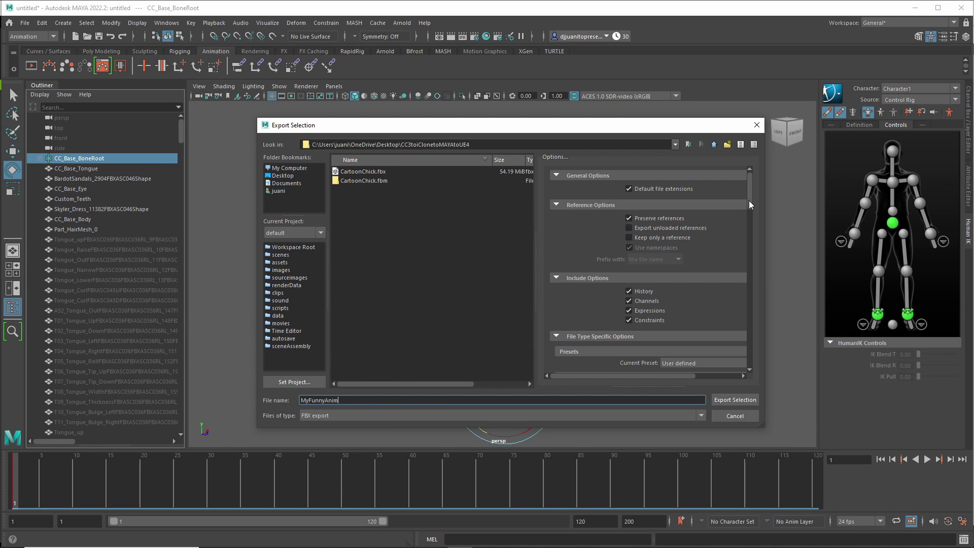
drag(749, 201, 752, 279)
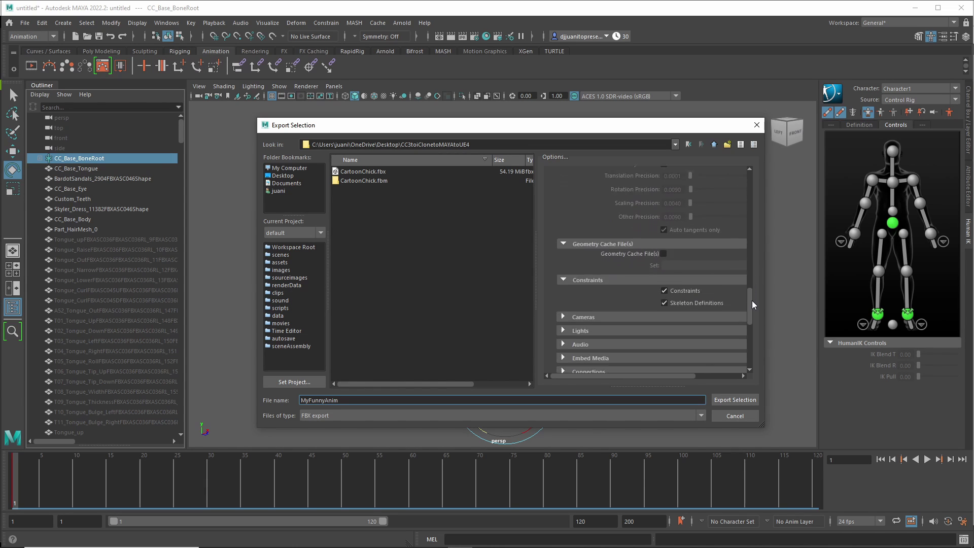
drag(751, 301, 751, 175)
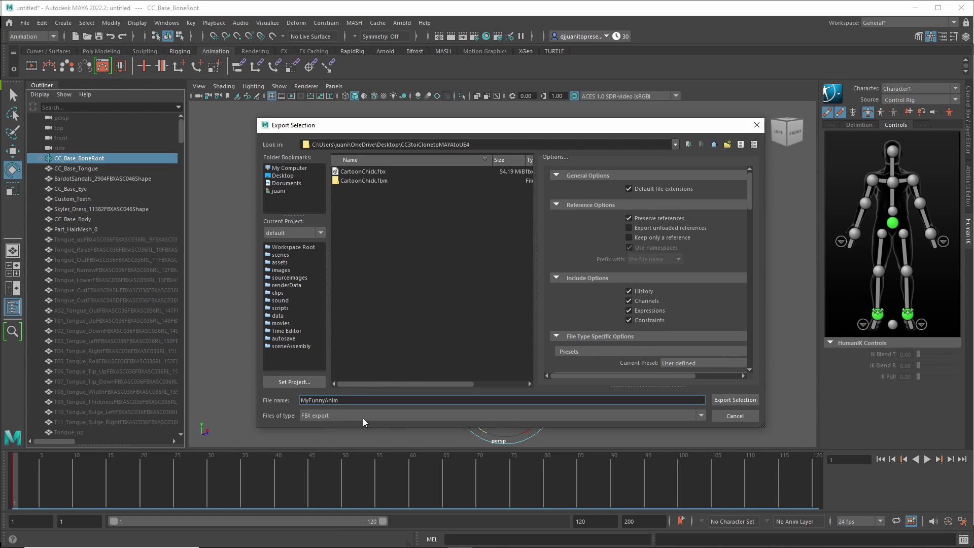
click(734, 400)
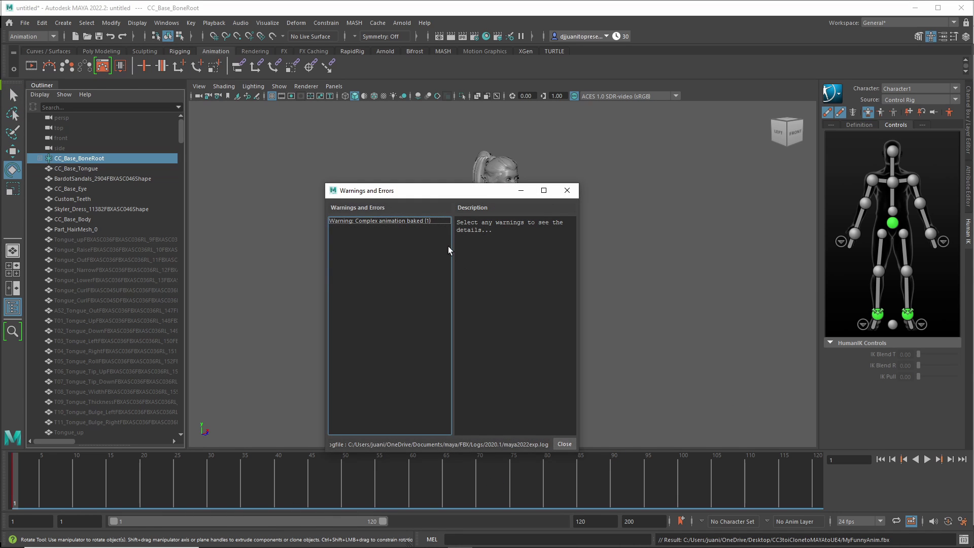
click(567, 191)
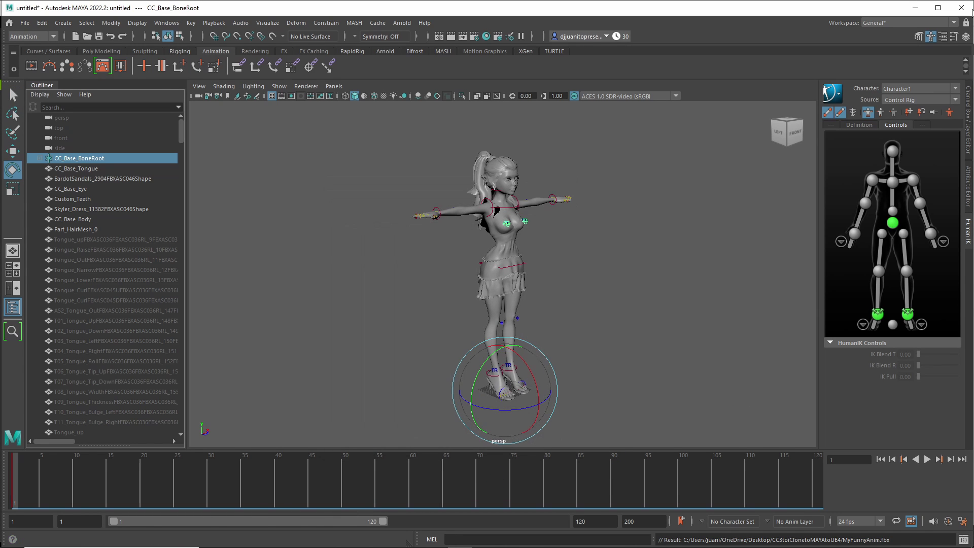
mouse_move(669, 543)
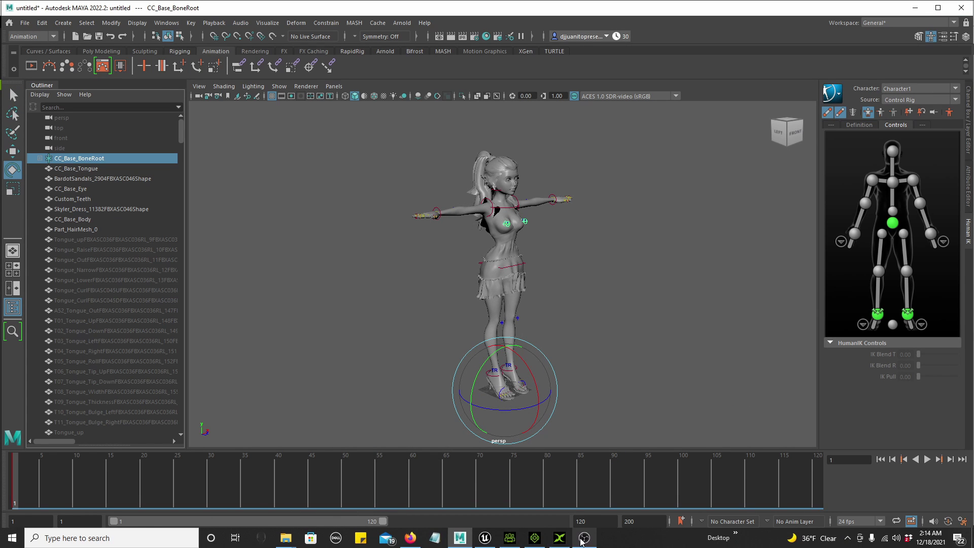
- In the Unreal Content Browser, add a CartoonChick folder under Content and open it
click(507, 541)
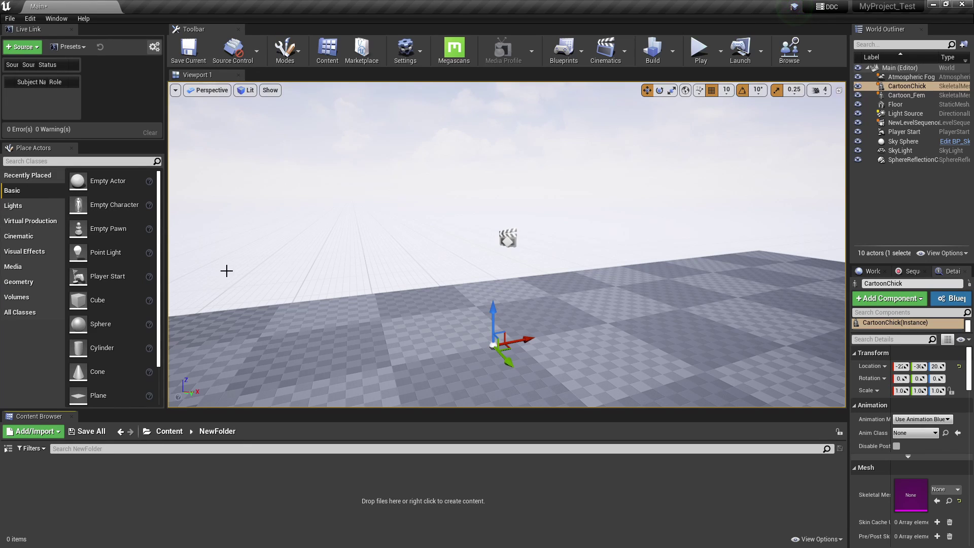
click(169, 432)
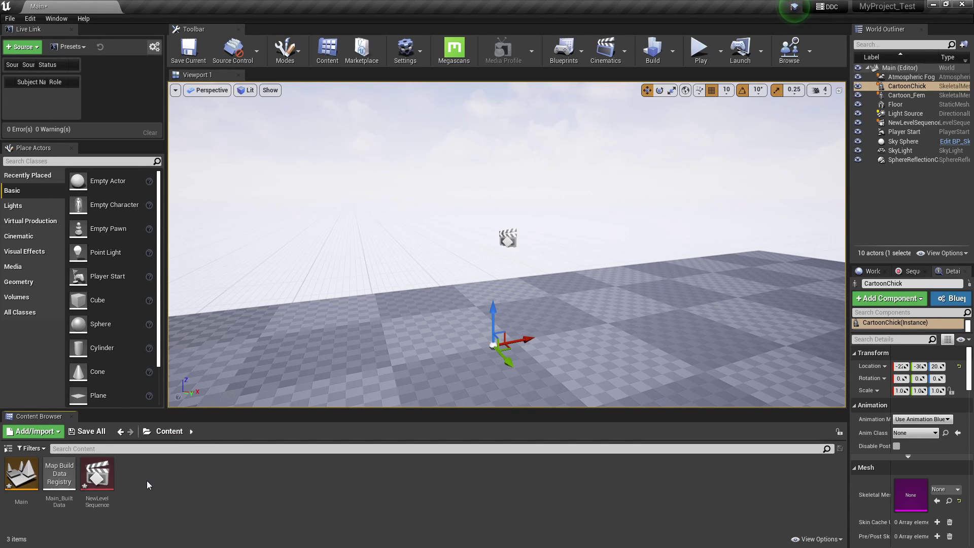
right_click(147, 479)
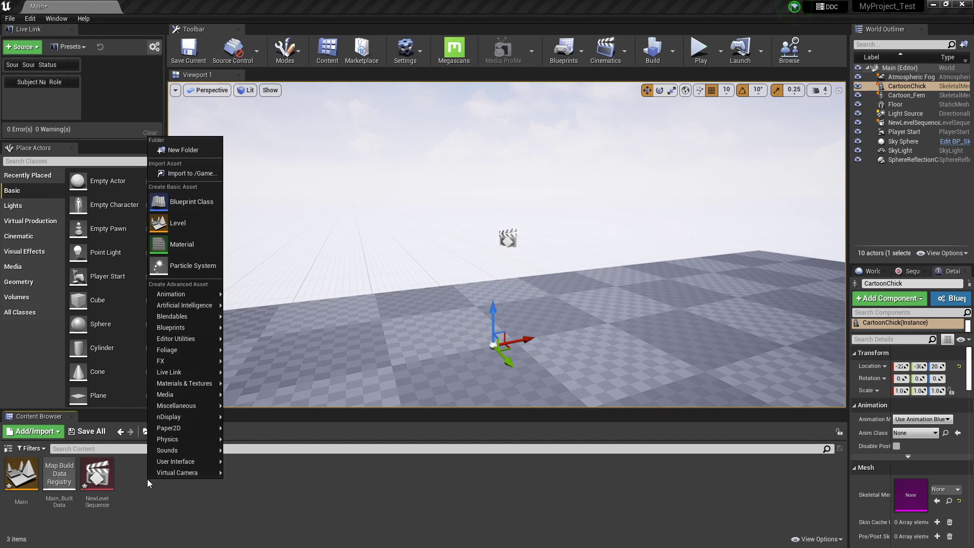
click(195, 151)
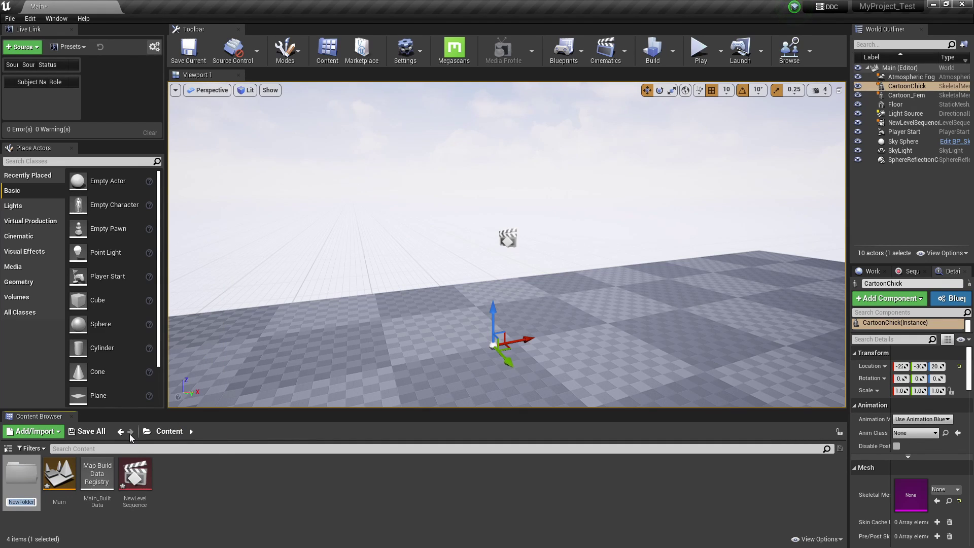
text(Cart)
text(oonCh)
text(ick)
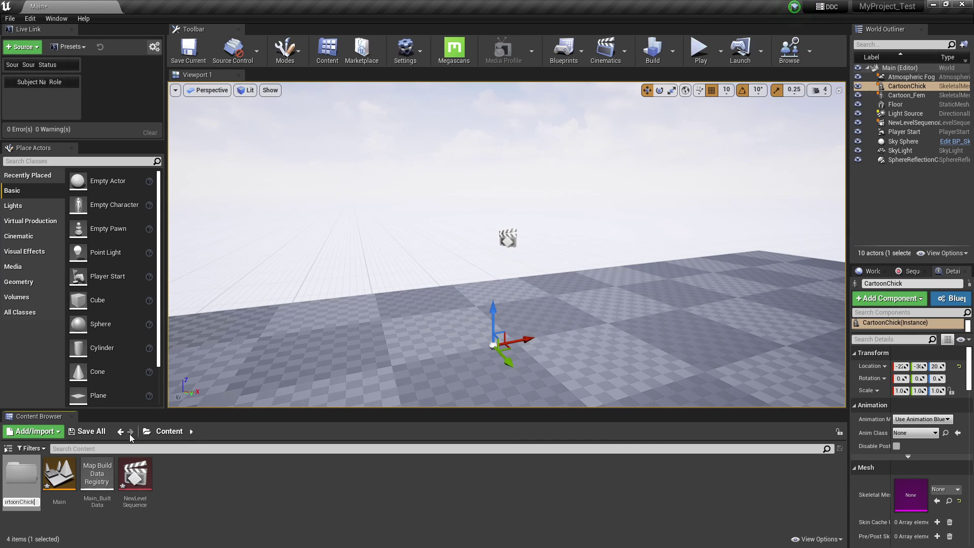
key(Return)
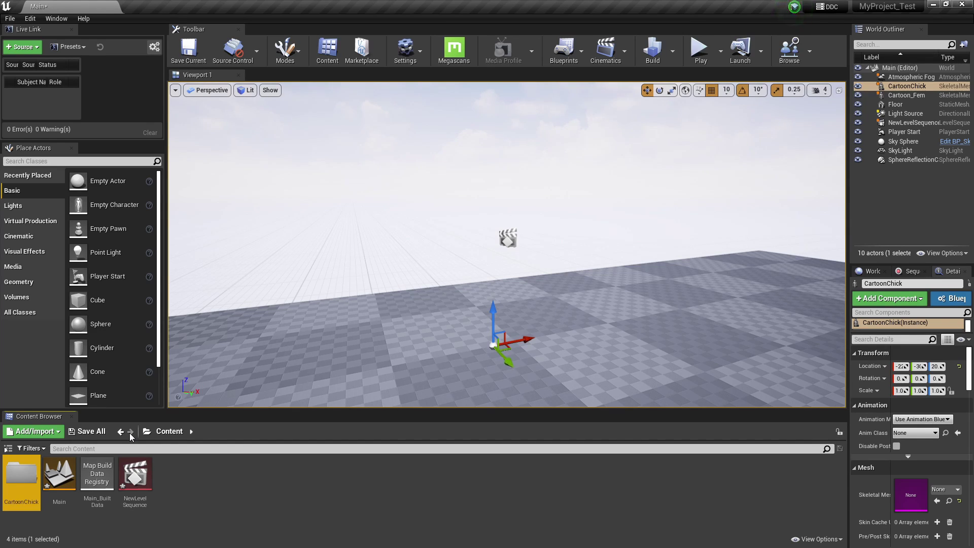
double_click(25, 477)
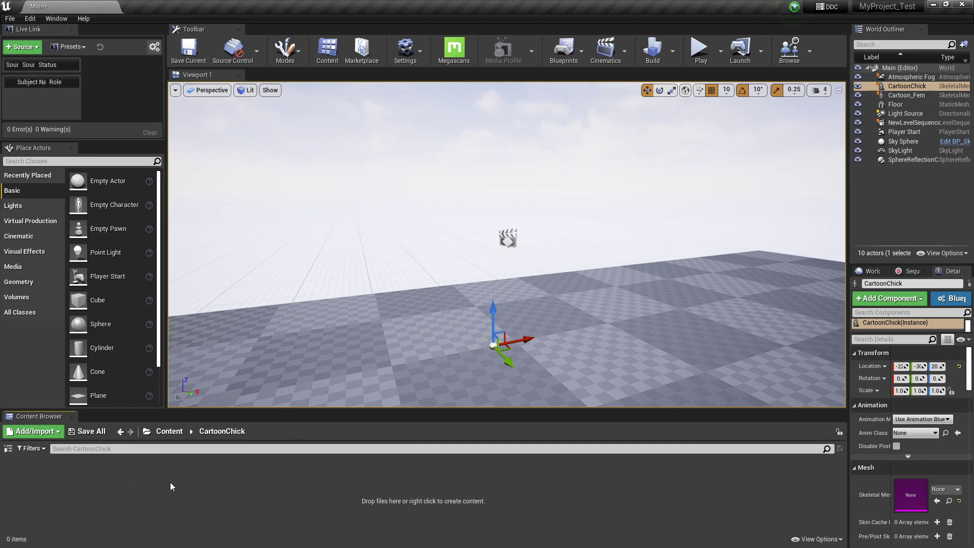
right_click(169, 482)
- Import CartoonChick.fbx from the desktop CC3toiClonetoMAYAtoUE4 folder into the CartoonChick folder
click(199, 180)
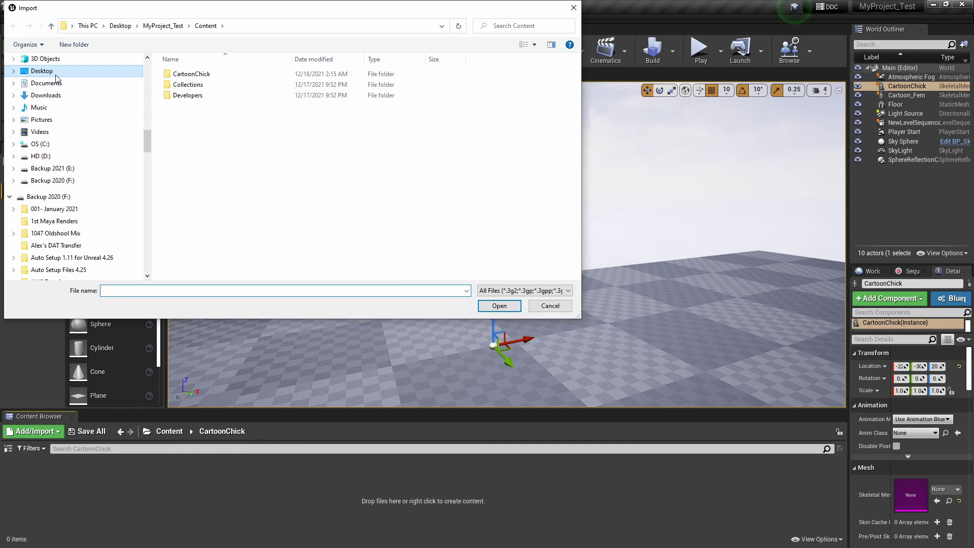
click(51, 72)
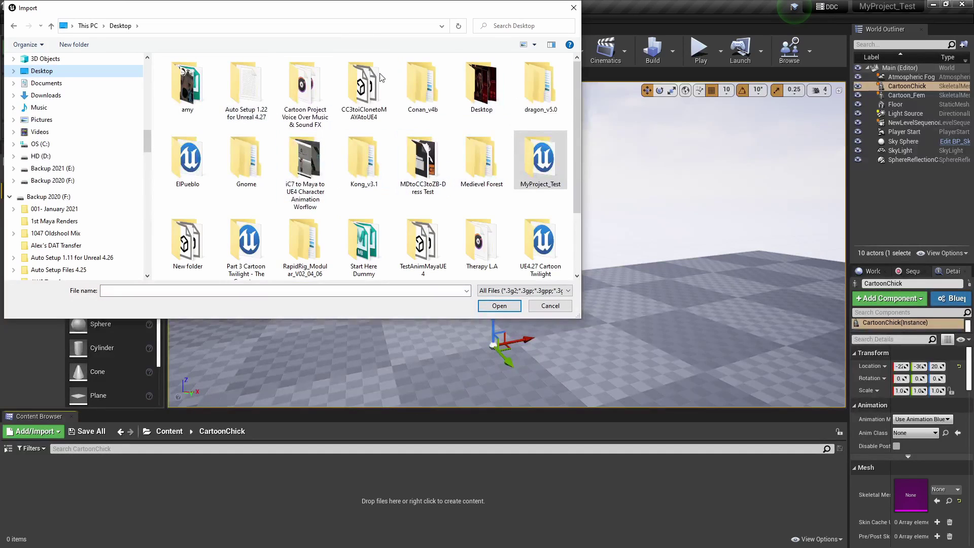
double_click(364, 97)
click(195, 85)
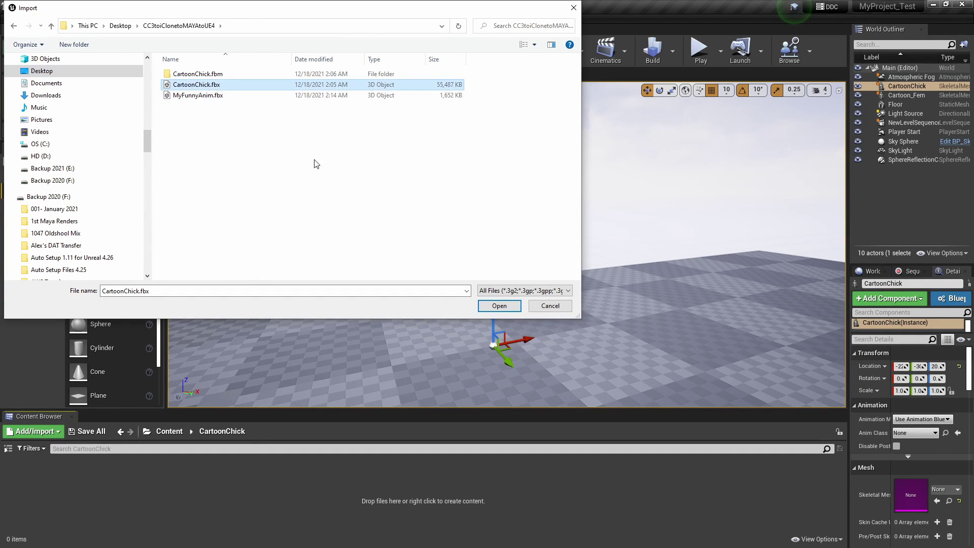
click(499, 306)
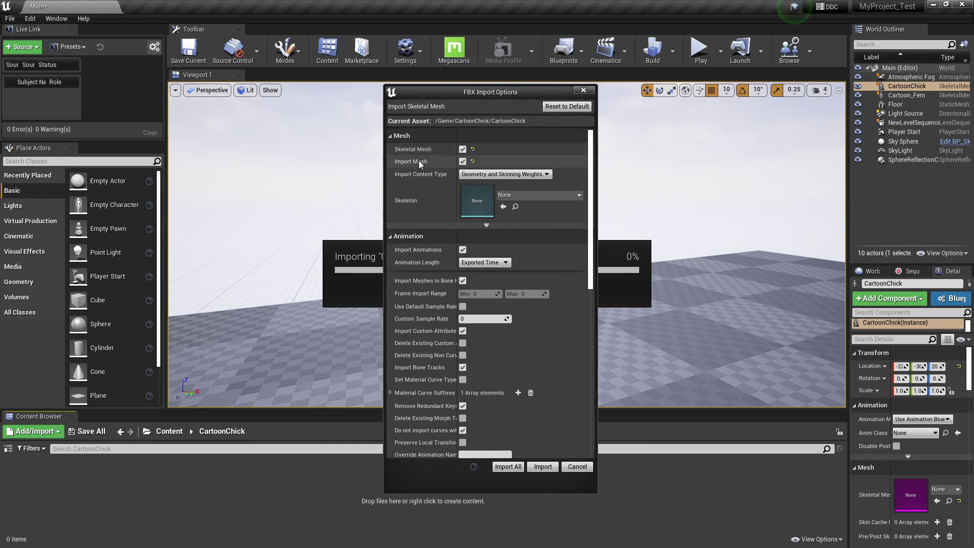
- Import the mesh without animations, close the Message Log, and drag CartoonChick into the level
click(462, 250)
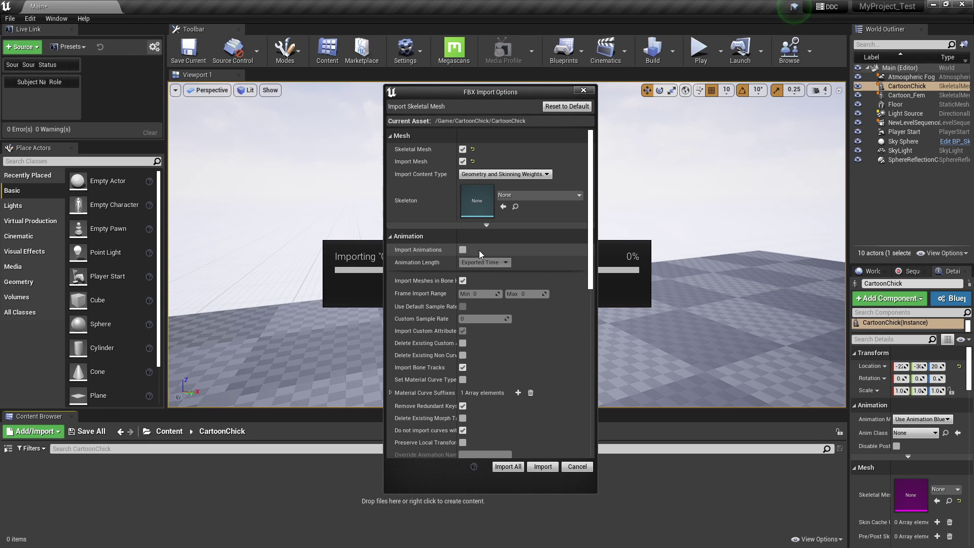
drag(591, 255, 521, 188)
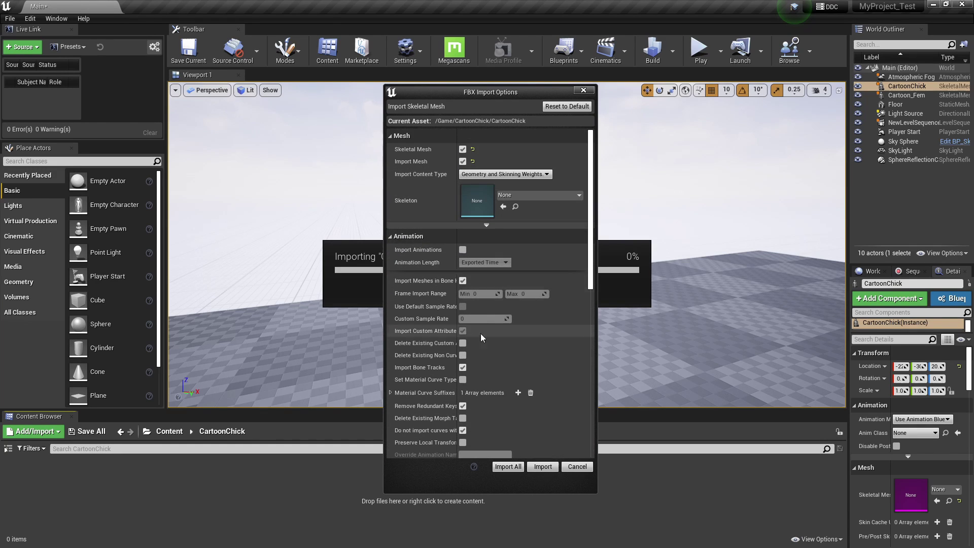
click(543, 466)
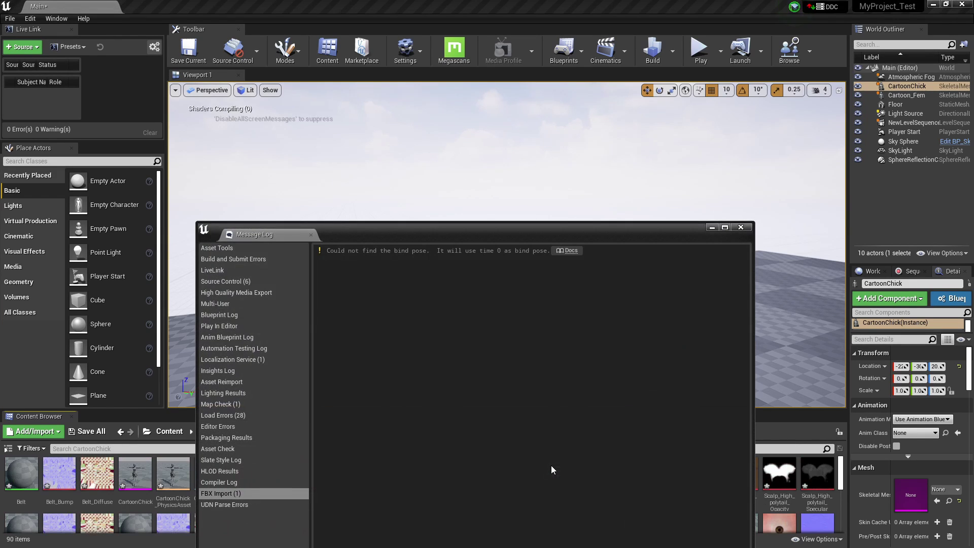
click(741, 227)
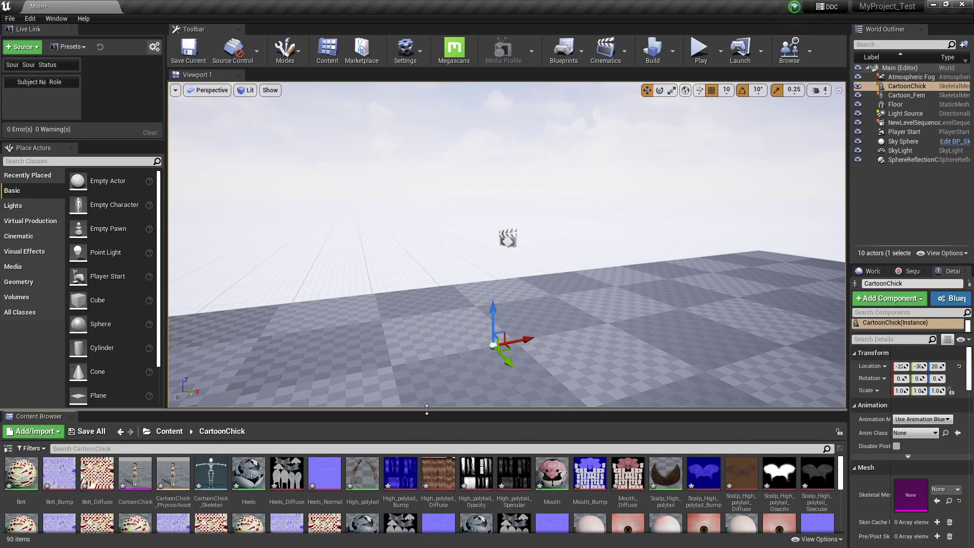
drag(134, 471, 510, 349)
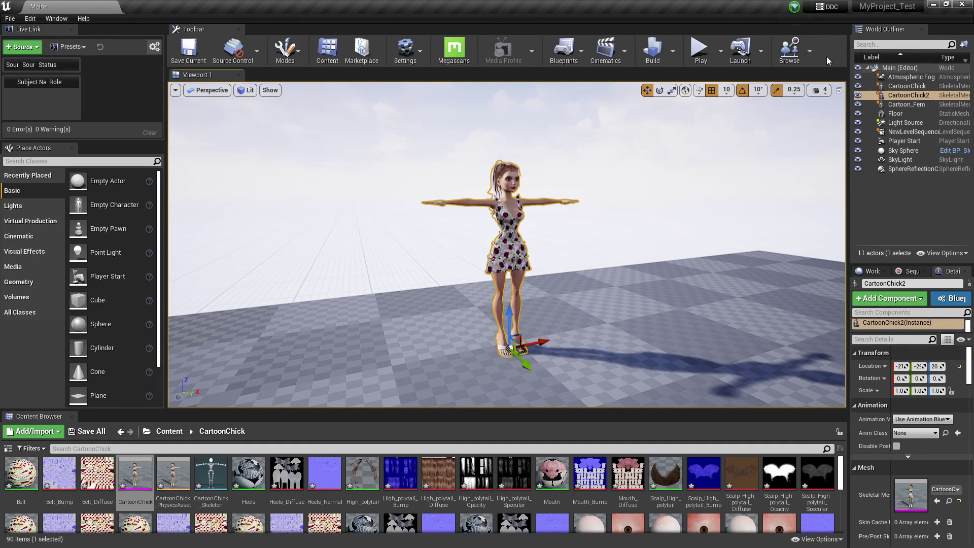
- Add a new level sequence from Cinematics and save it as AnimTest
click(606, 51)
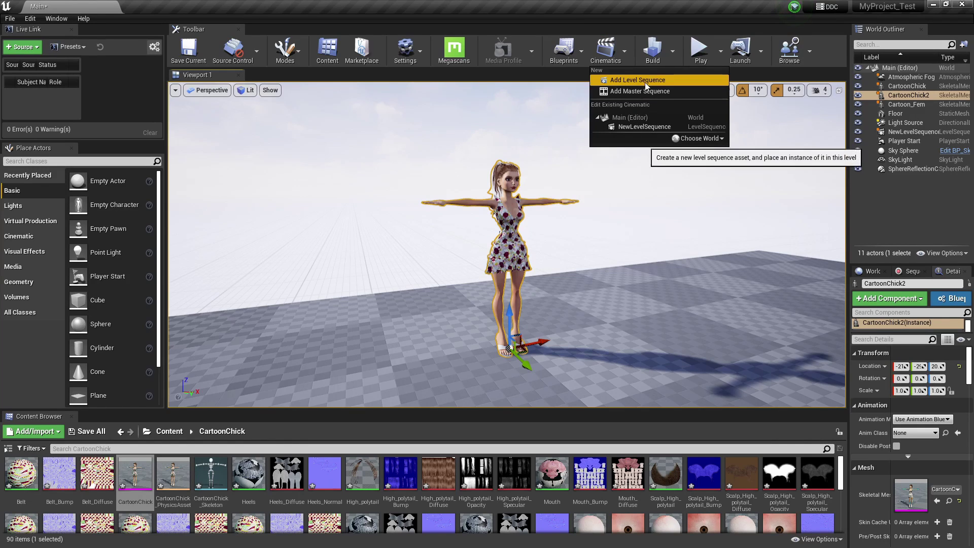
click(640, 81)
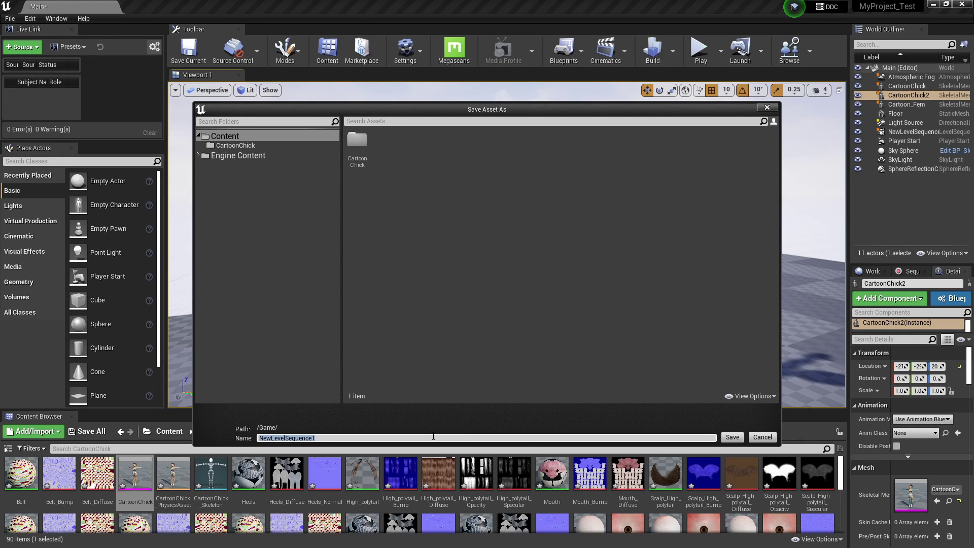
text(AnimTest)
click(729, 436)
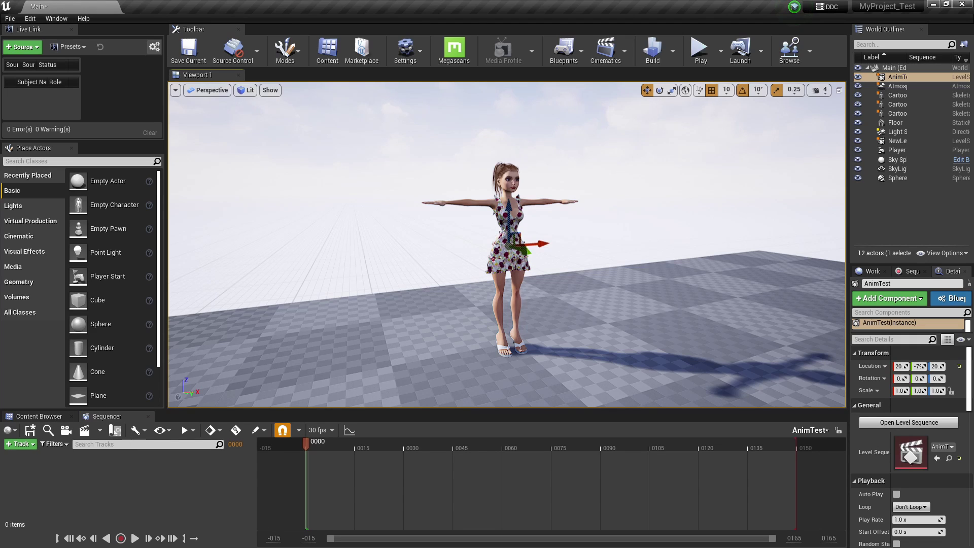
- Add the selected CartoonChick2 actor to the sequence via + Track > Actor To Sequencer
click(505, 195)
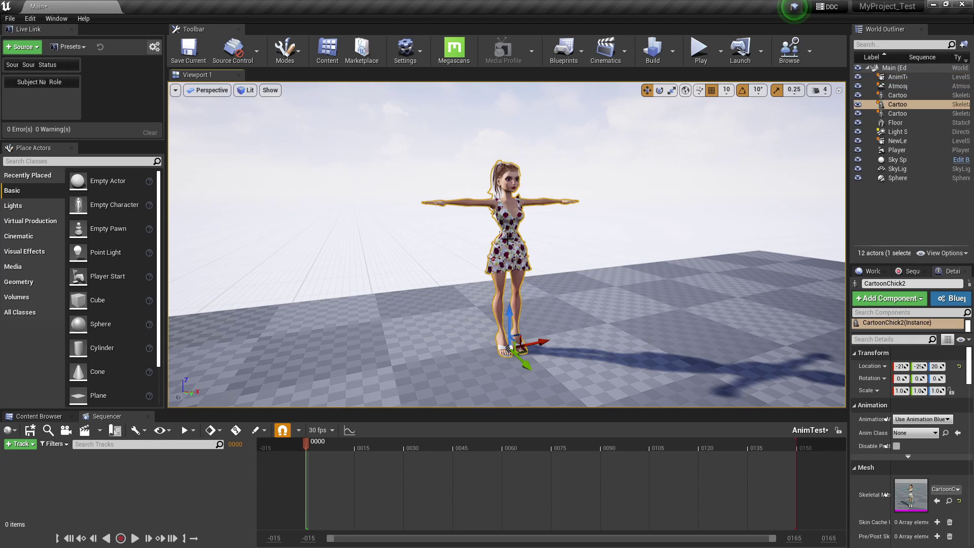
click(32, 444)
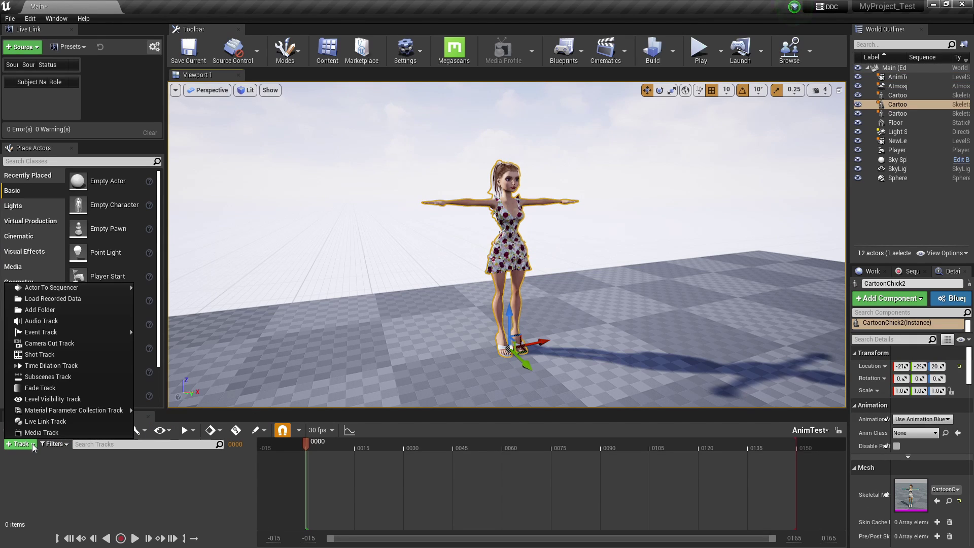
mouse_move(66, 289)
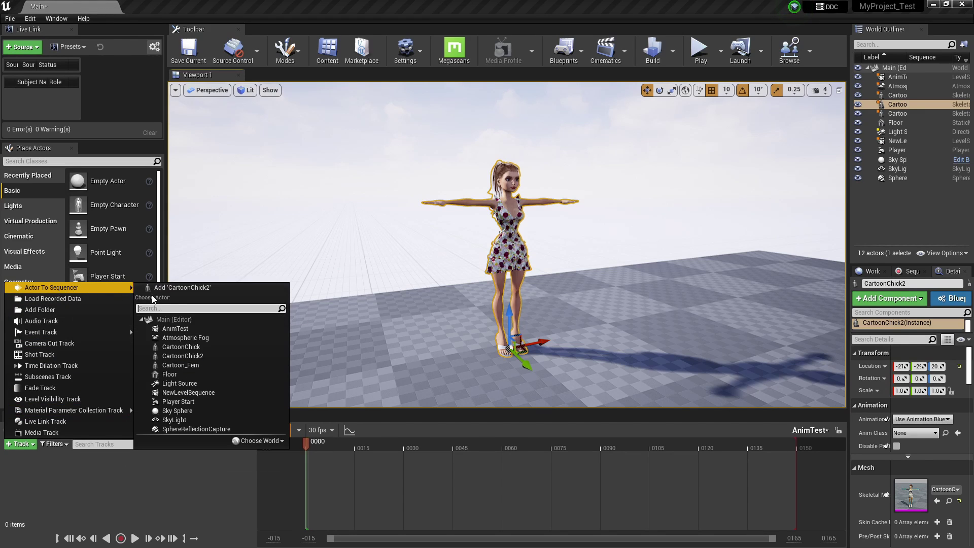
click(216, 288)
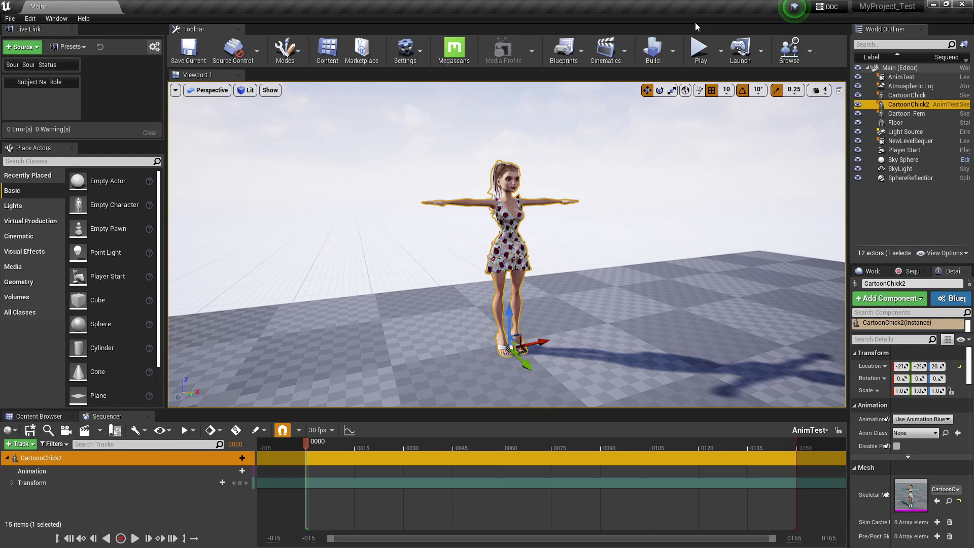
- Create an Animation folder under Content and open it
click(40, 417)
click(169, 431)
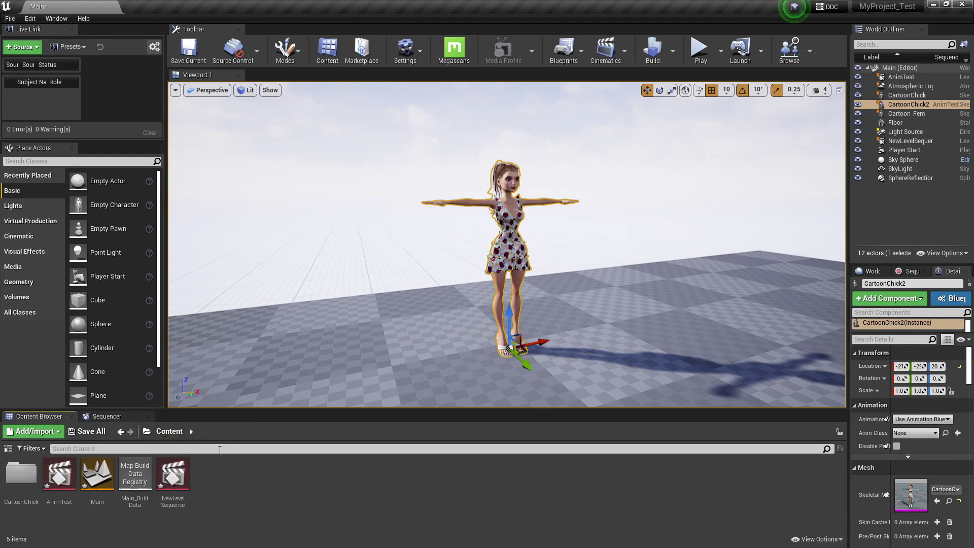
right_click(219, 473)
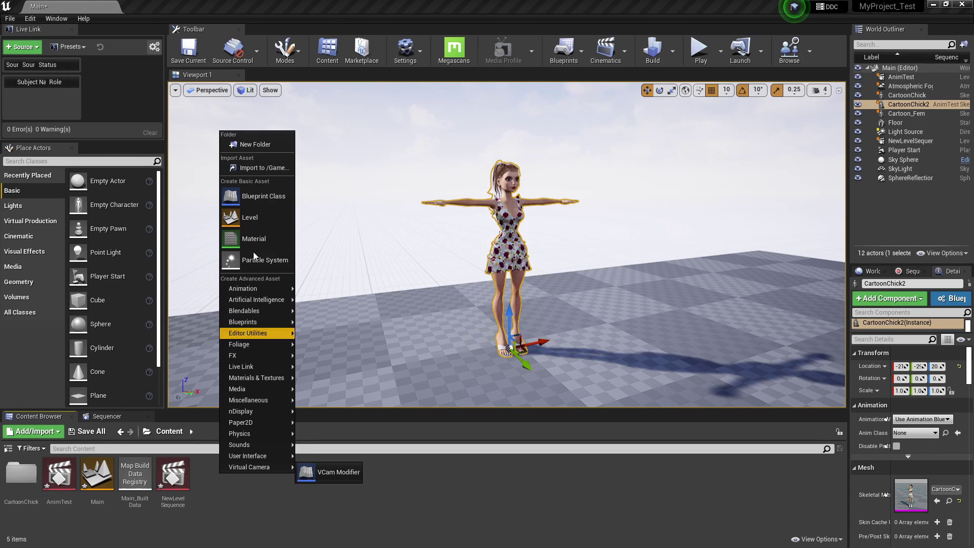
click(255, 145)
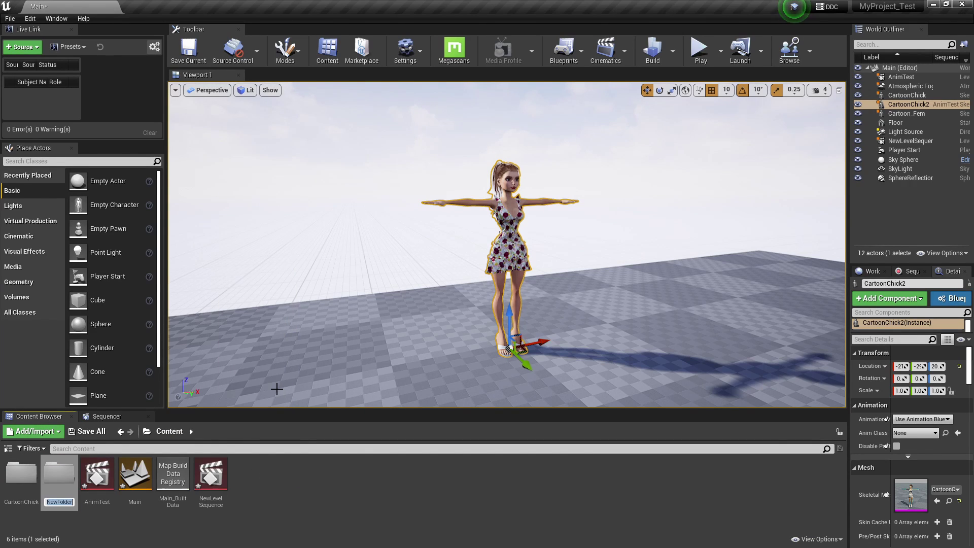
text(Animation)
key(Return)
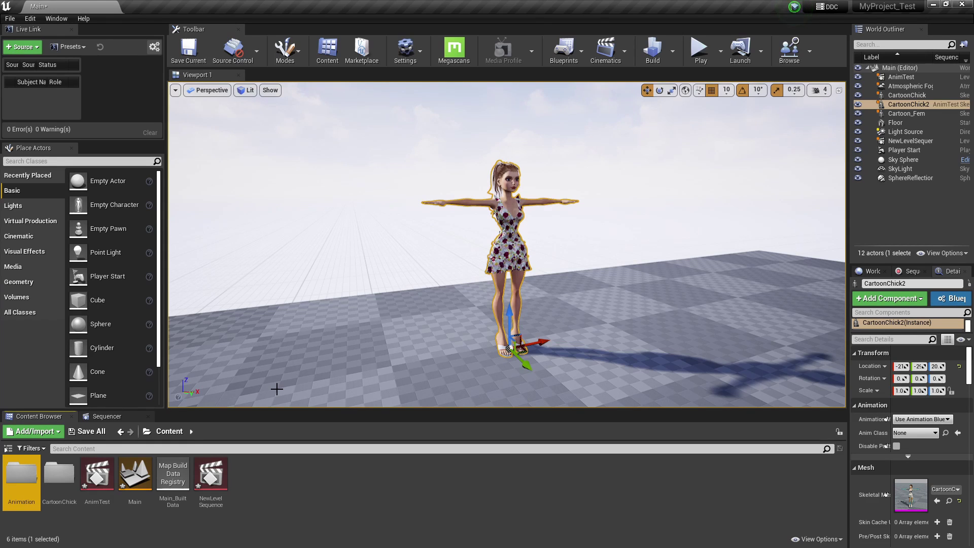
double_click(22, 475)
- Start importing MyFunnyAnim.fbx into the Animation folder
right_click(157, 488)
mouse_move(164, 484)
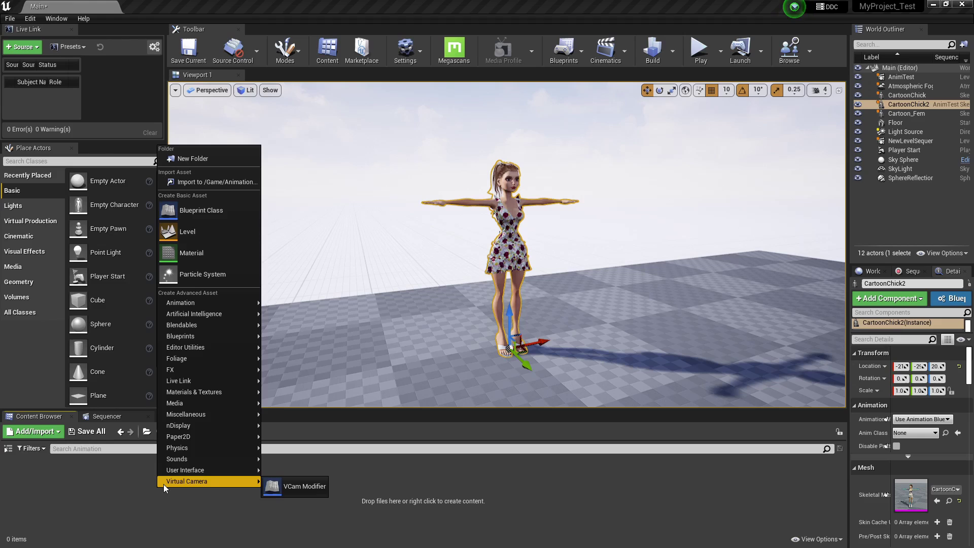
click(202, 179)
click(196, 98)
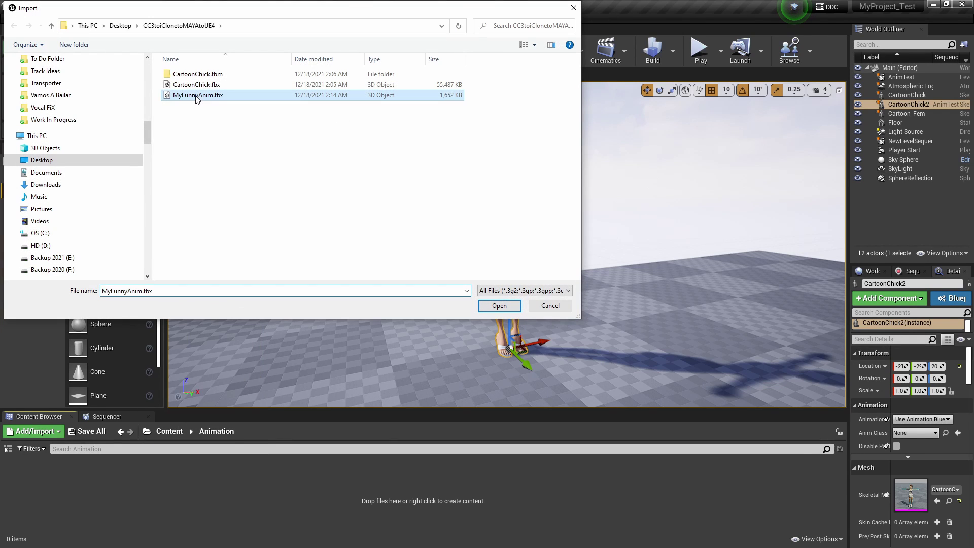
click(498, 306)
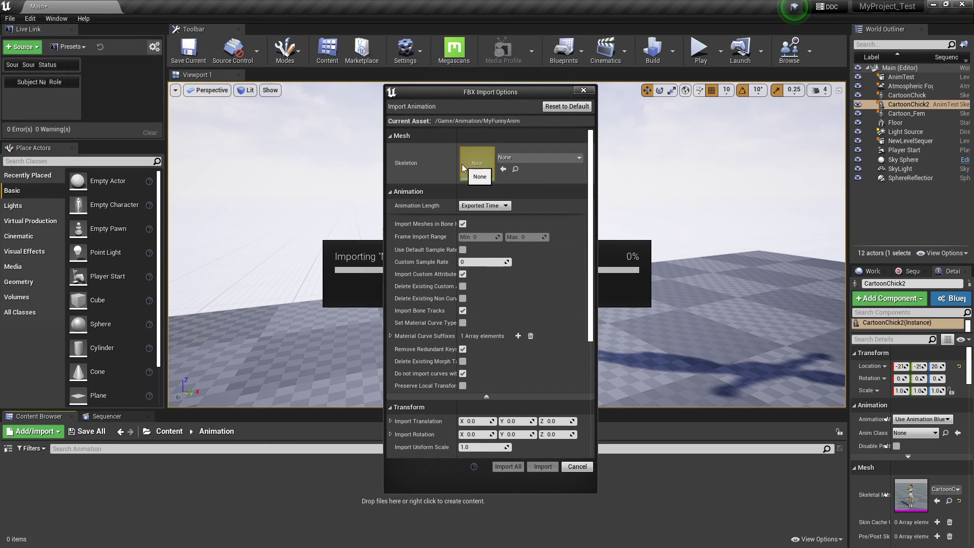
- Set the import Skeleton to CartoonChick_Skeleton and review the FBX import options
click(547, 159)
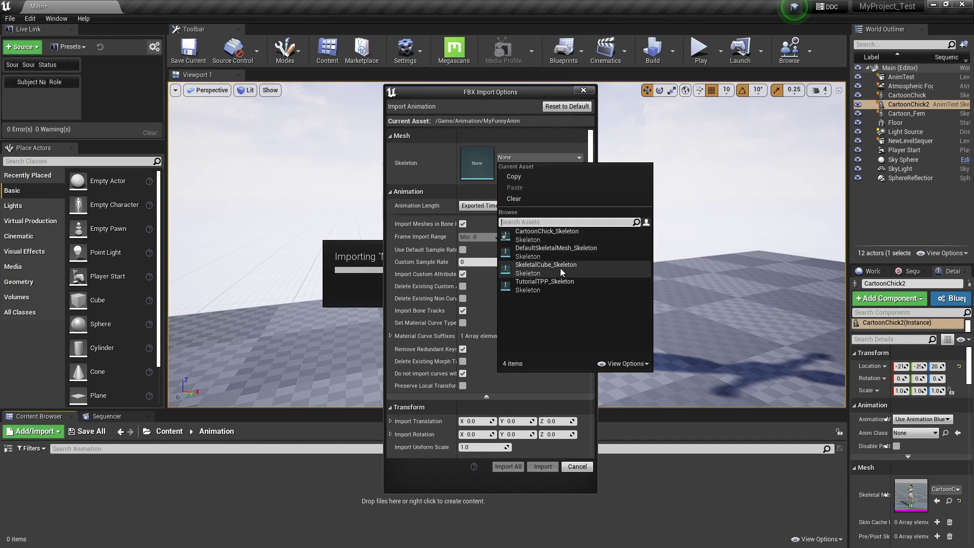
click(567, 233)
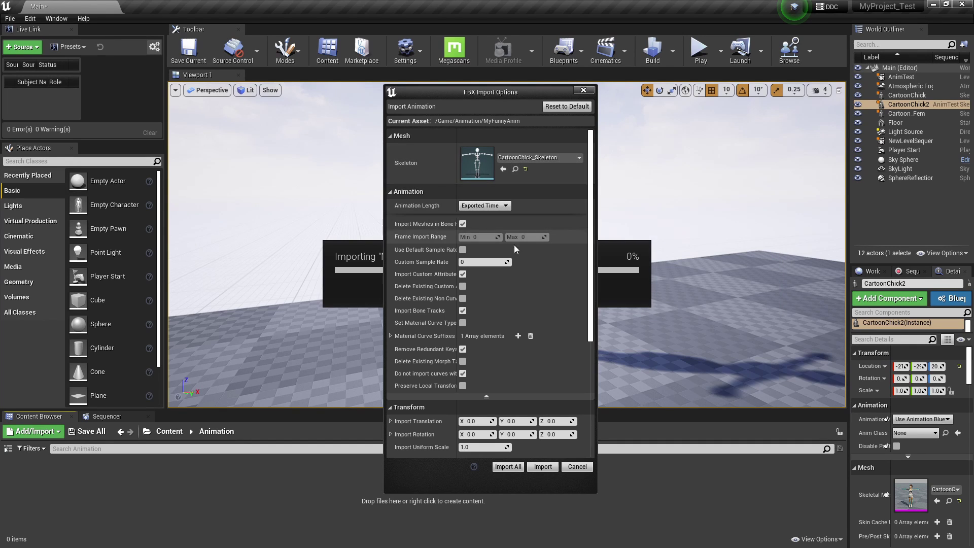
scroll(537, 326, down, 1)
scroll(536, 325, down, 6)
scroll(534, 312, up, 7)
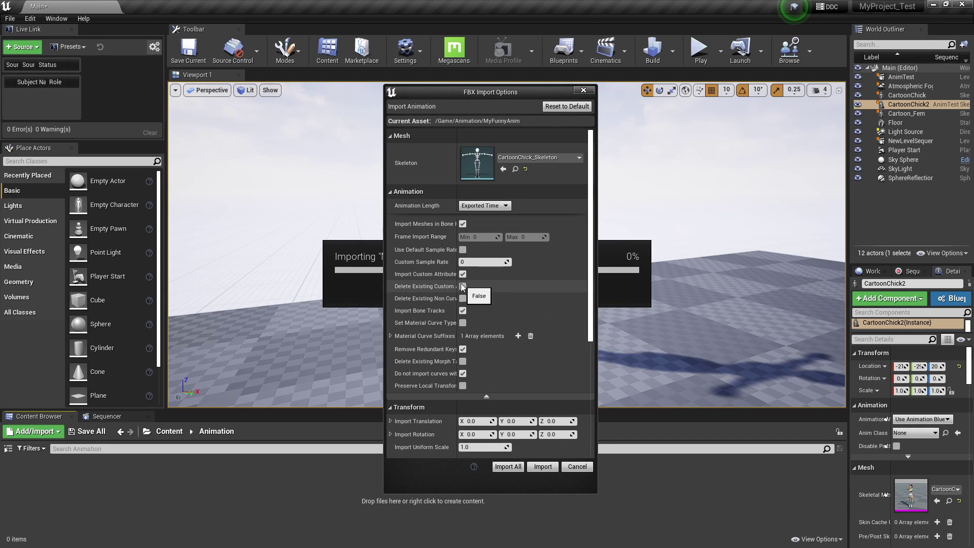
drag(457, 287, 518, 280)
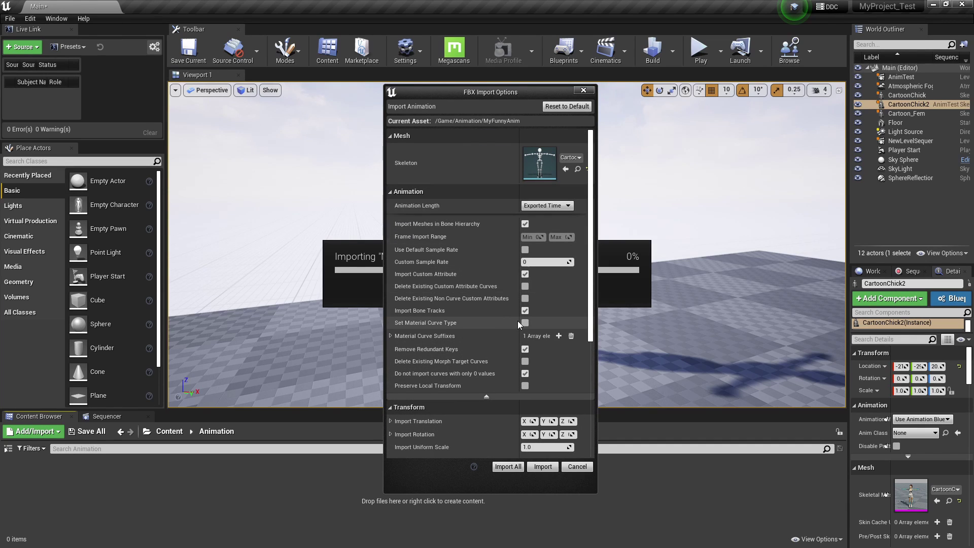
drag(518, 320, 478, 317)
scroll(473, 375, down, 3)
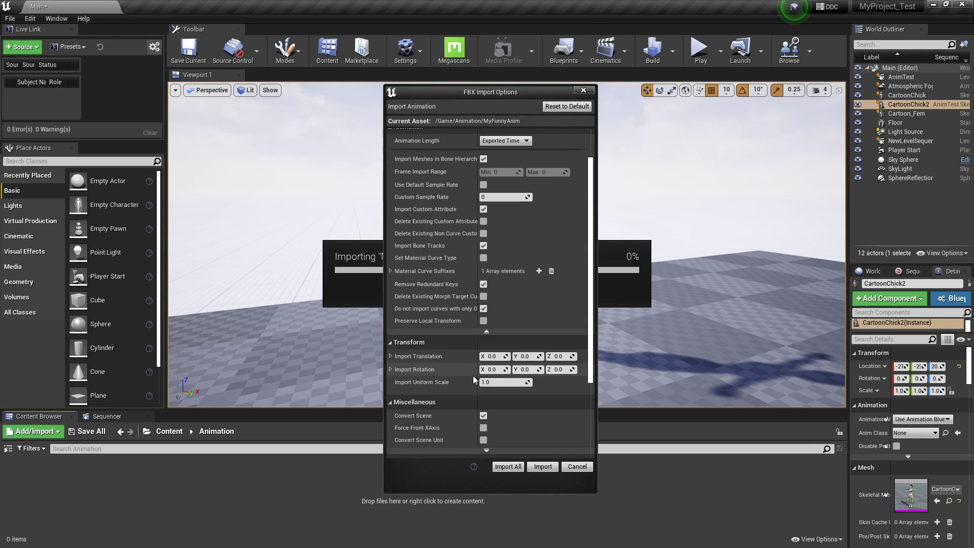
scroll(473, 378, down, 2)
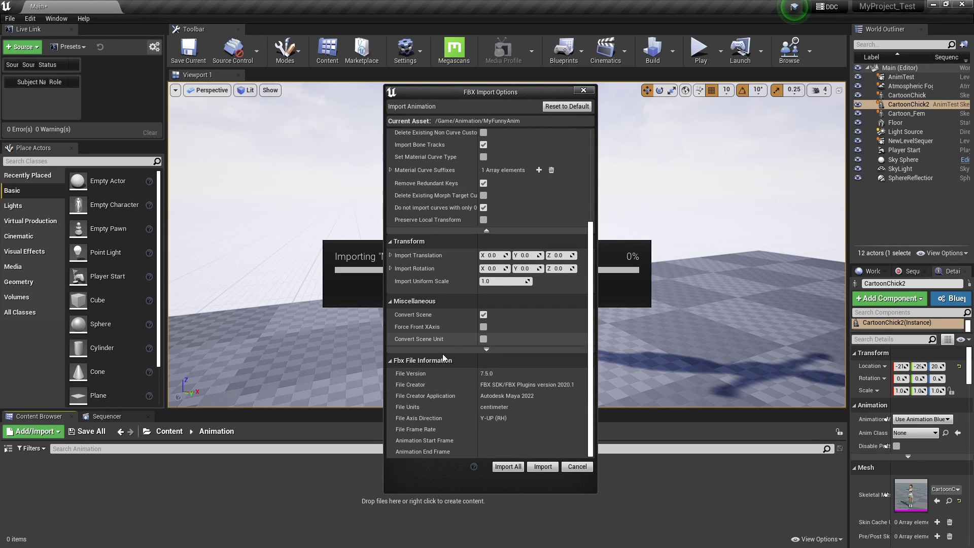